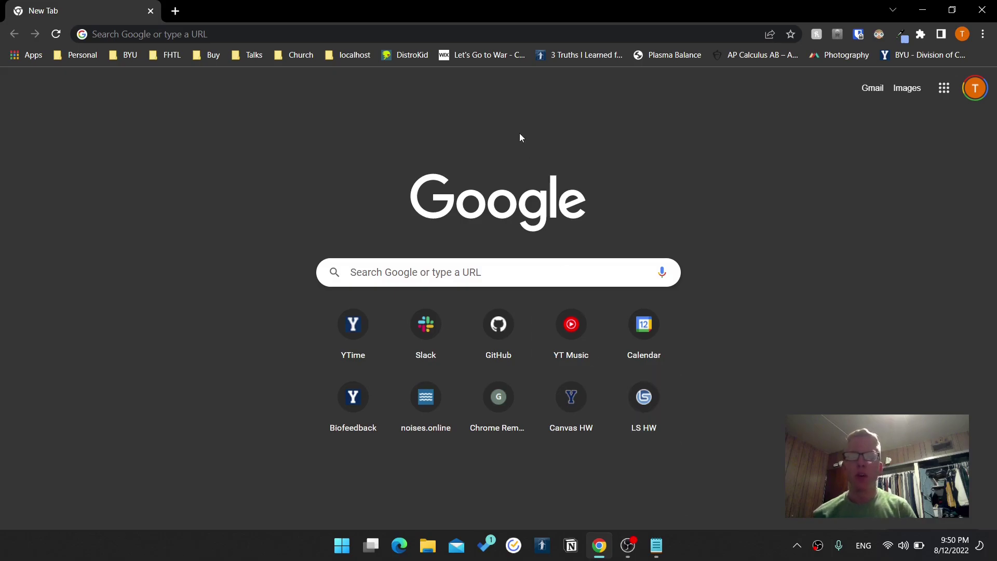
Google 'advanced profanity filter' and open the chrome.google.com listing for the extension
click(400, 35)
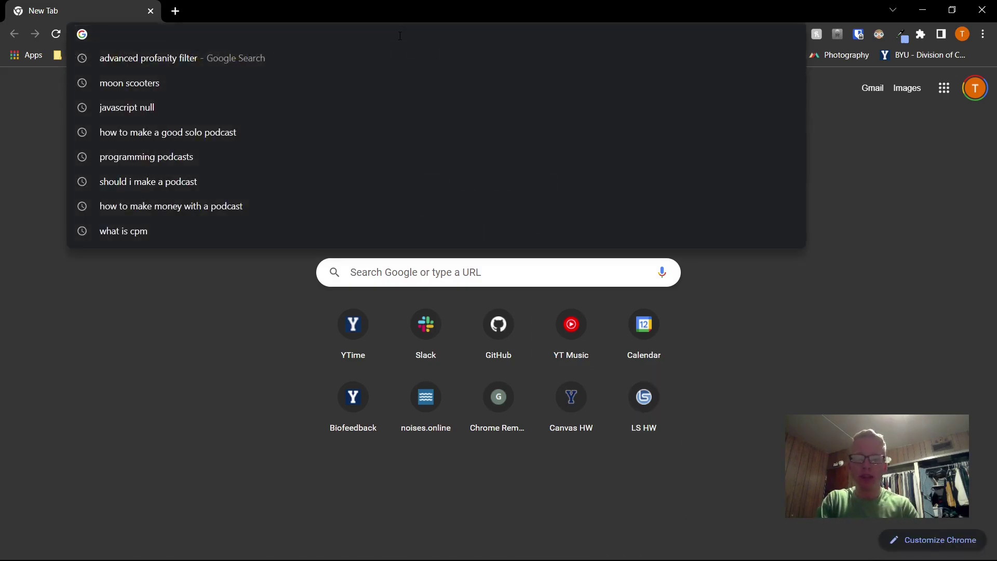
text(advance)
key(Return)
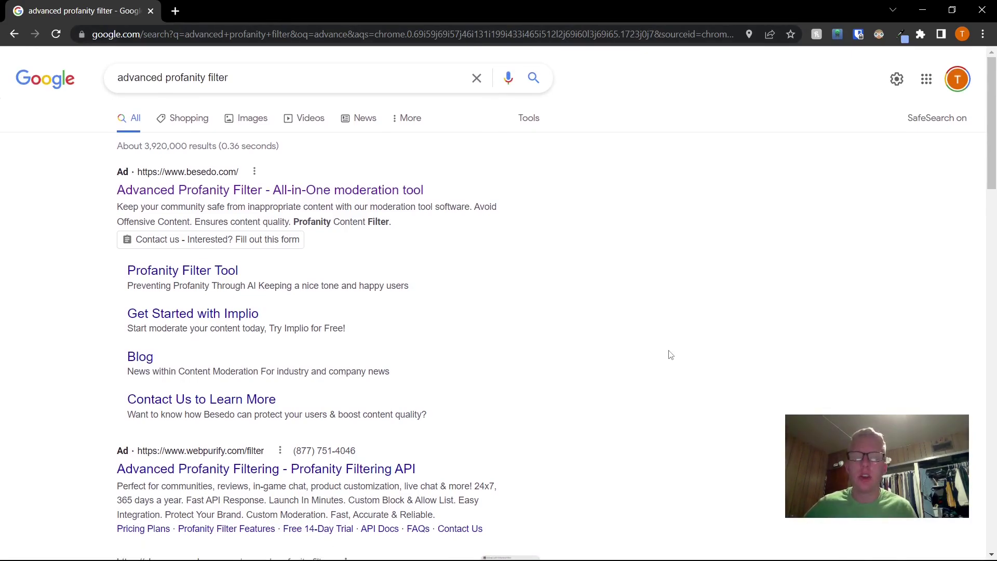
scroll(670, 355, down, 8)
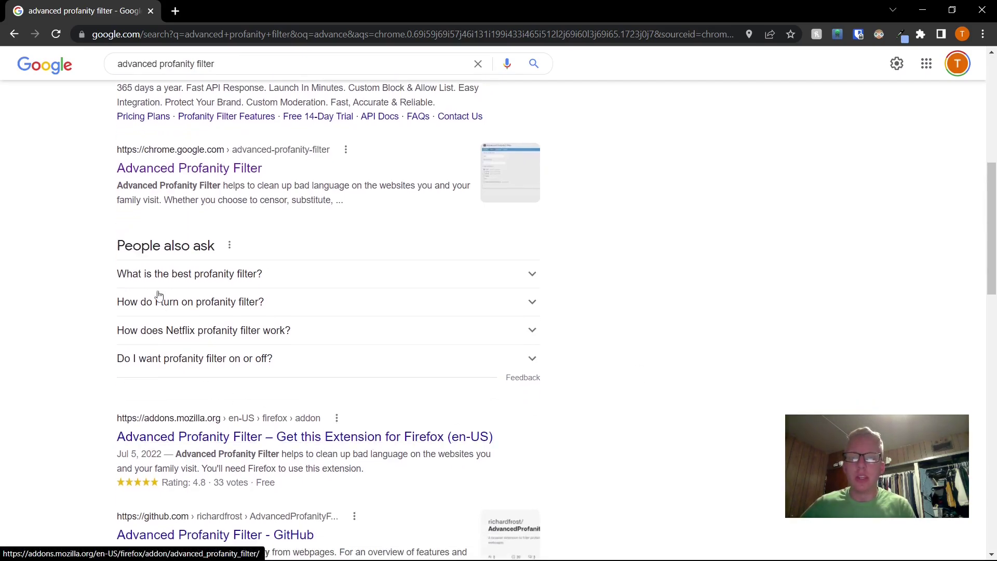
scroll(157, 264, up, 2)
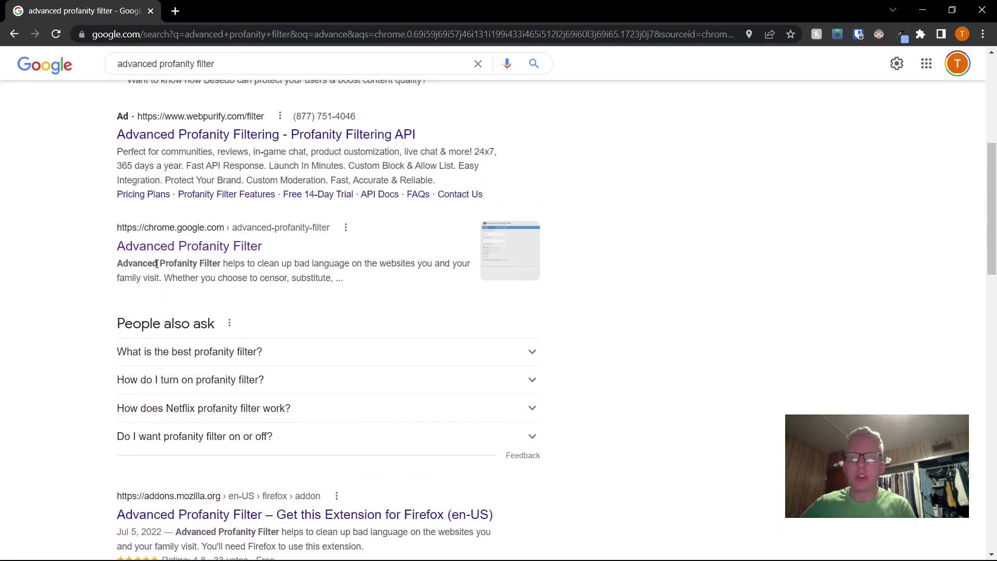
click(181, 241)
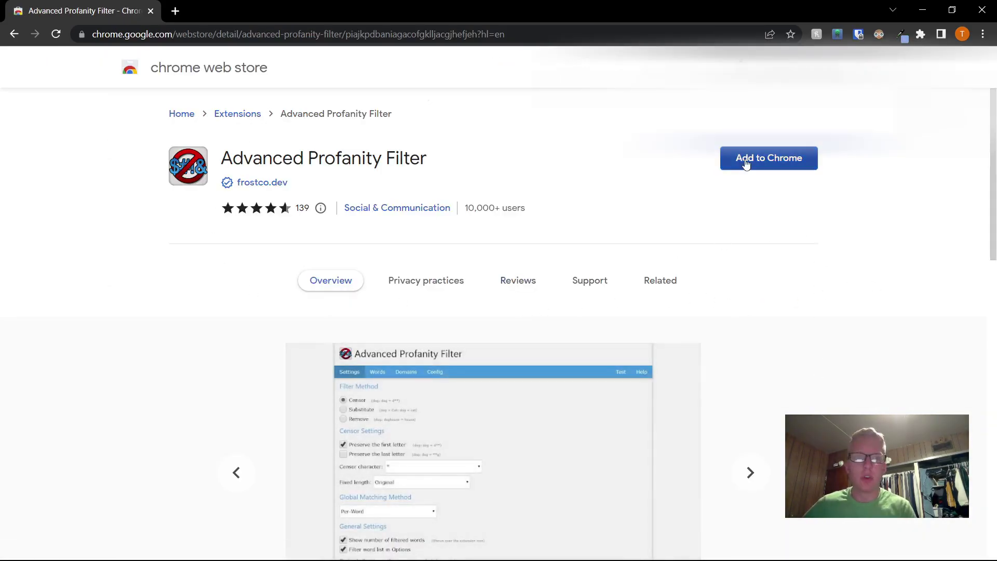
Add Advanced Profanity Filter to Chrome and confirm adding the extension
click(762, 162)
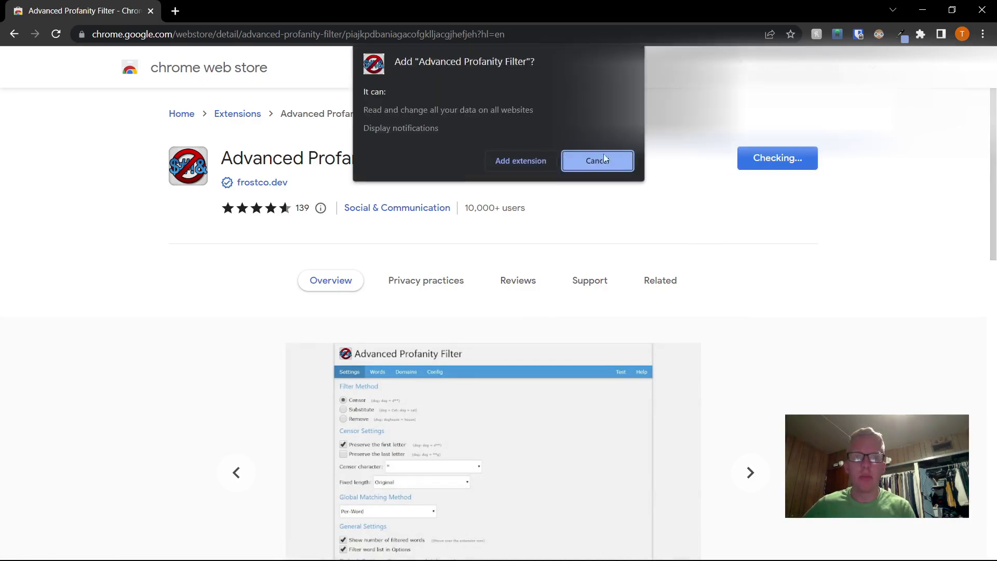
click(521, 162)
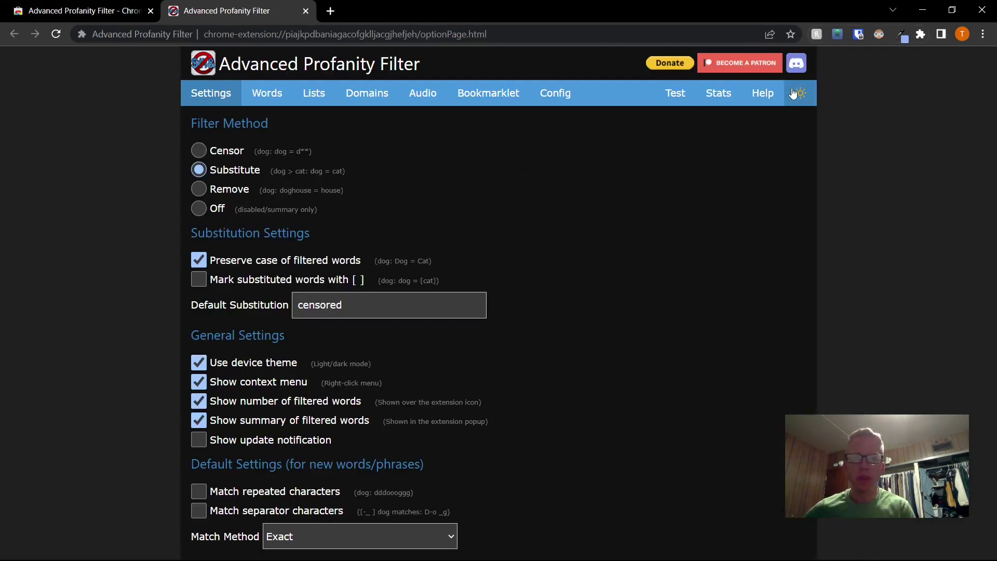
Switch the options page to light theme, close the Web Store tab, and try Censor and Substitute
click(800, 93)
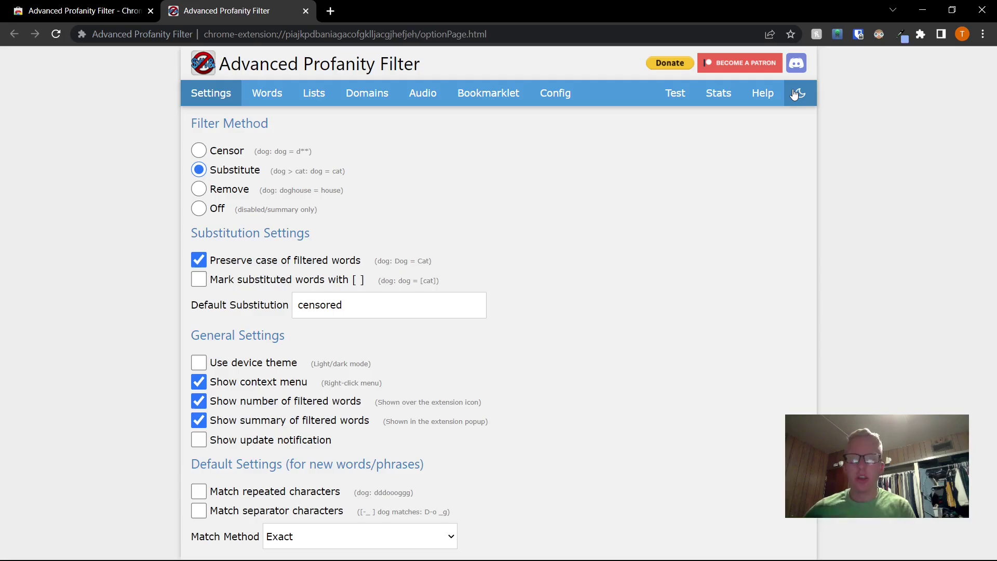
click(150, 11)
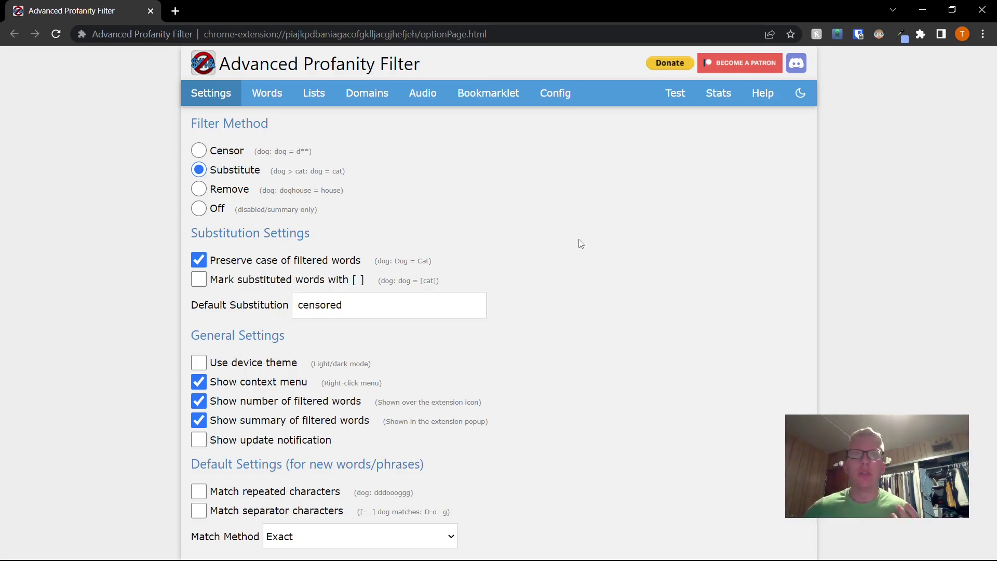
click(198, 153)
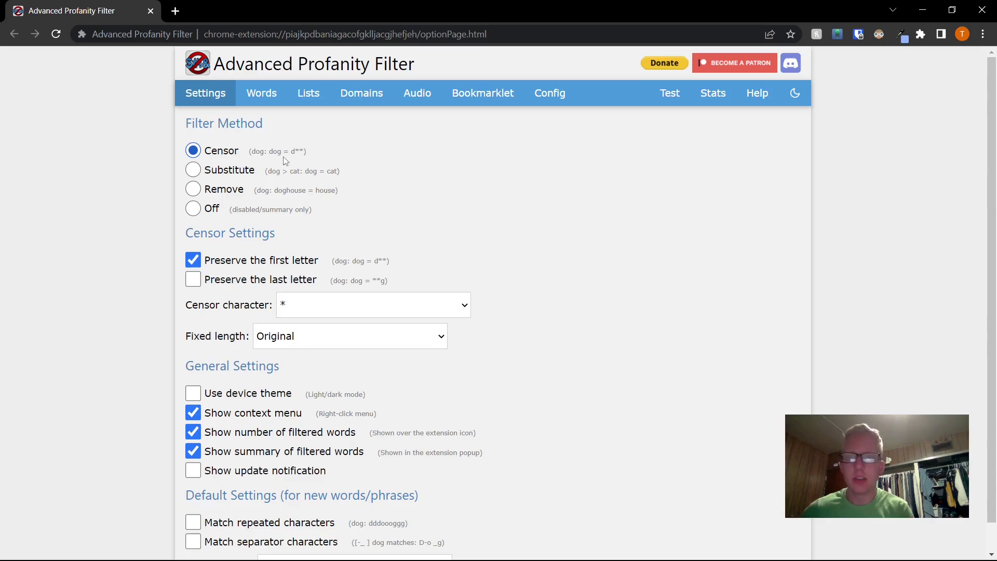
click(197, 173)
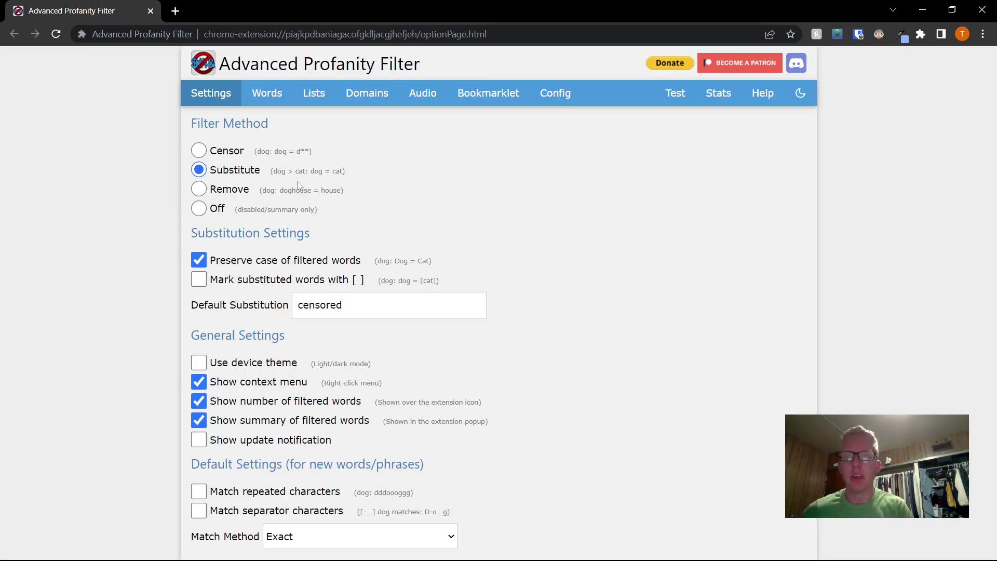
Cycle through the filter methods and leave Filter Method set to Remove
scroll(286, 177, up, 5)
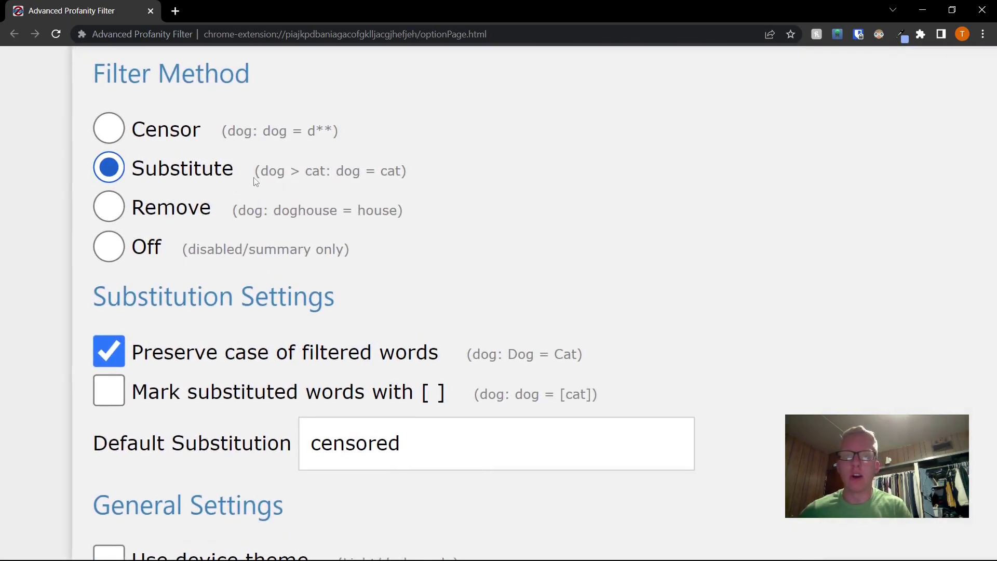
scroll(310, 179, down, 5)
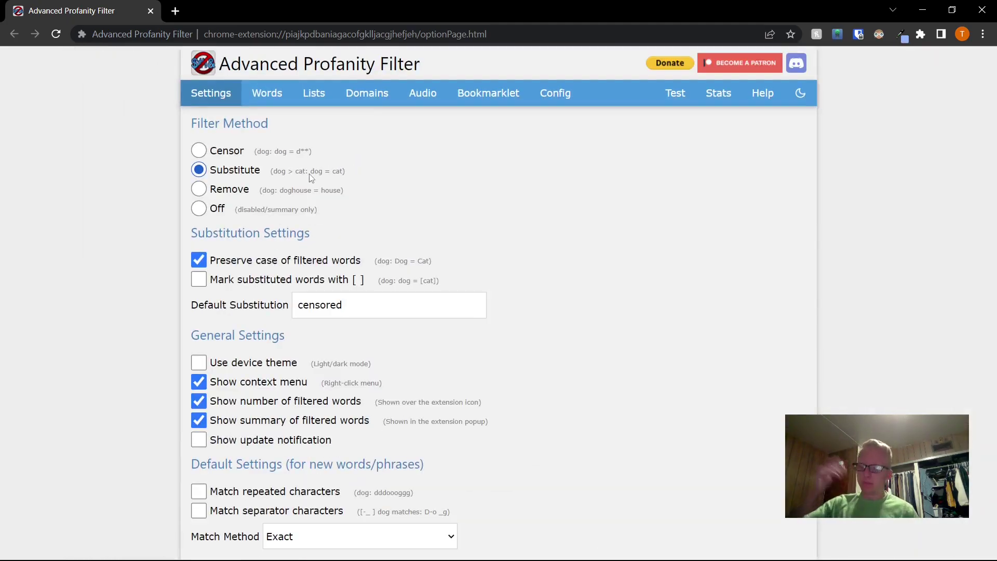
click(199, 189)
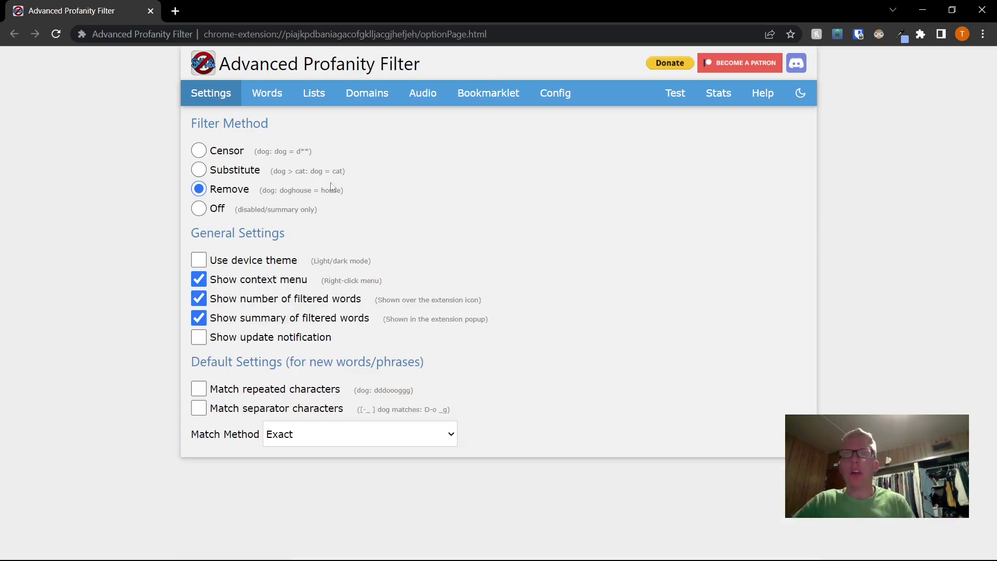
click(201, 173)
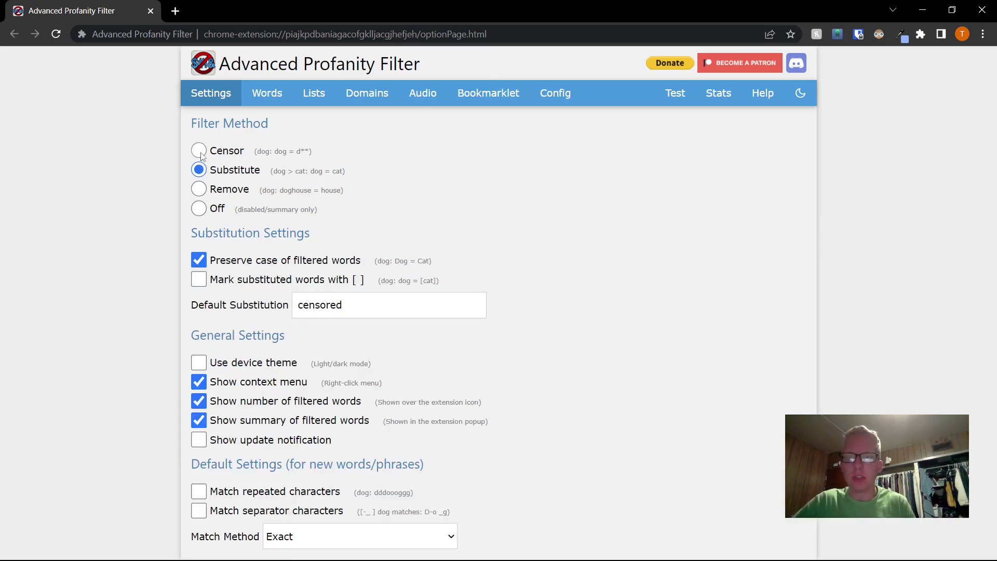
click(199, 150)
click(194, 188)
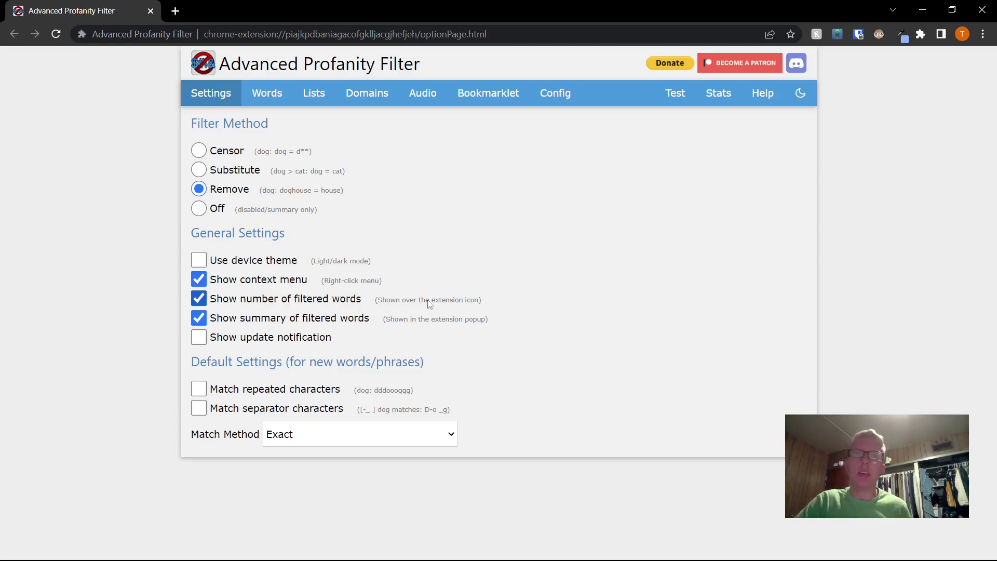
Look through the page's context menu and the installed extensions list without changing anything
right_click(811, 300)
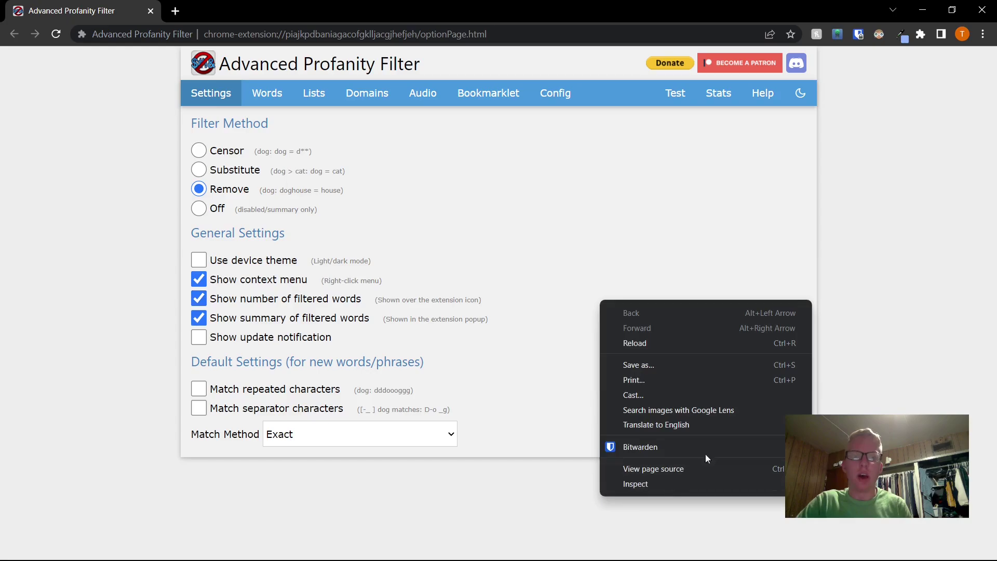
mouse_move(697, 447)
click(854, 404)
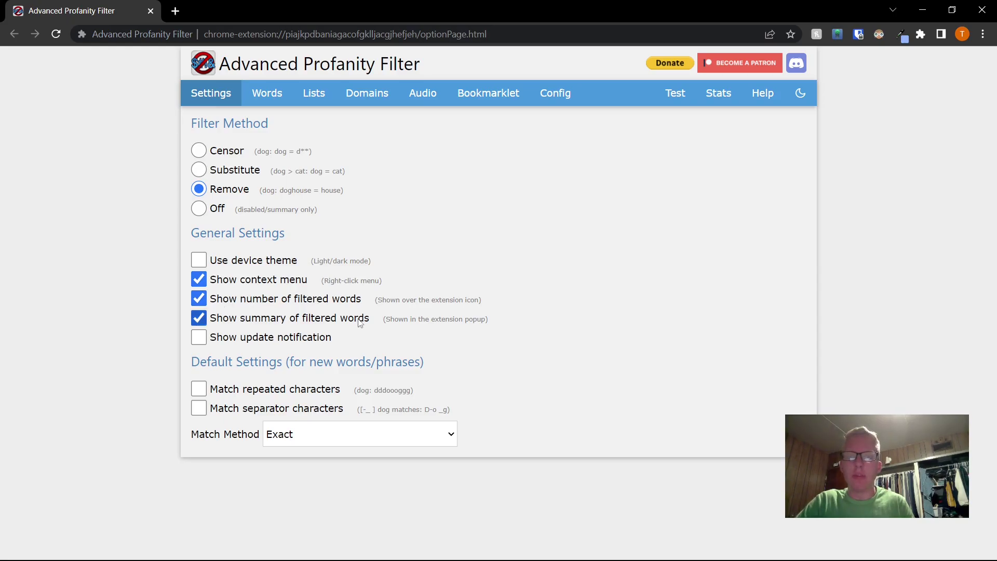
click(919, 36)
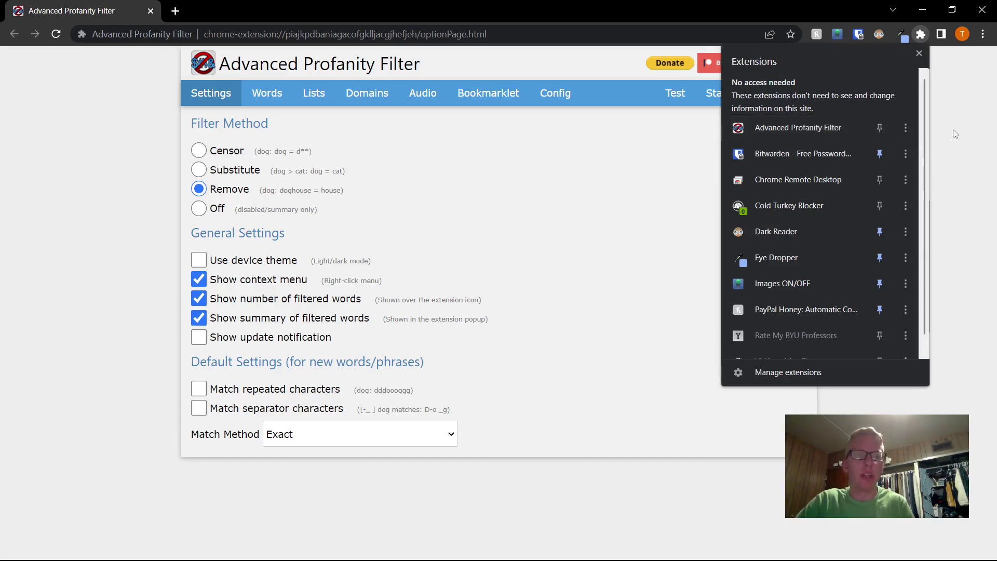
click(940, 135)
Turn off 'Show number of filtered words' and 'Show summary of filtered words', keeping Exact match
click(199, 298)
click(199, 317)
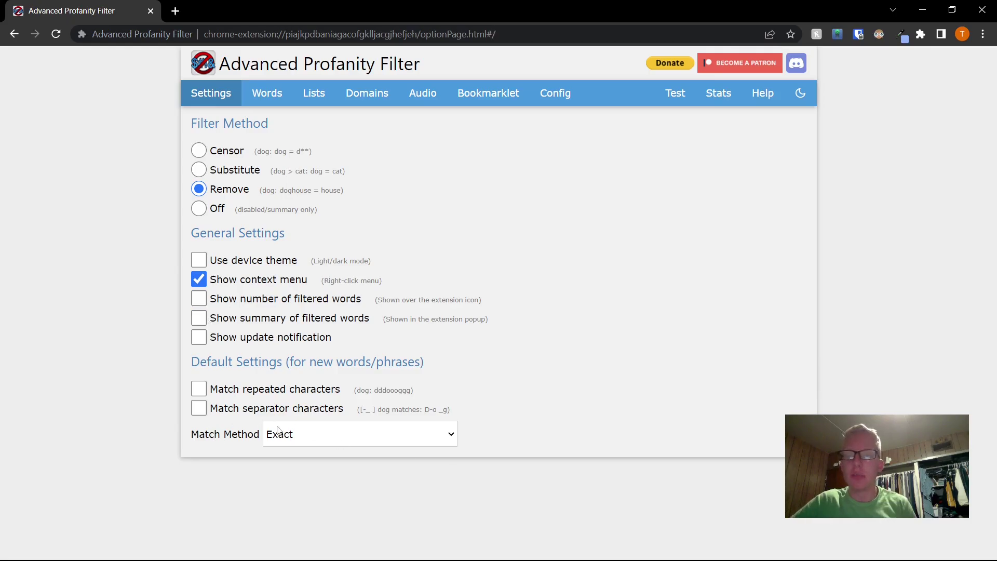
click(292, 436)
click(292, 436)
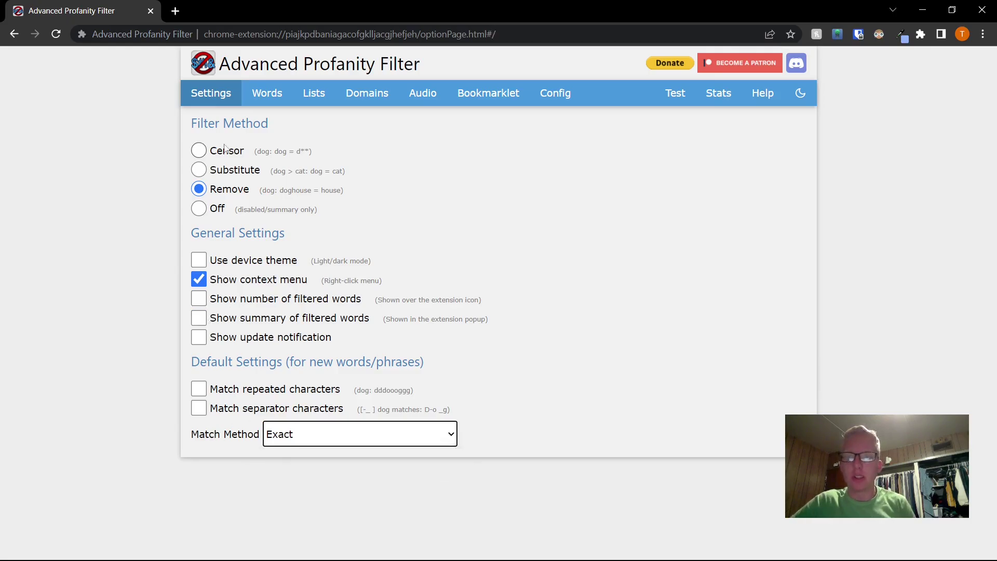
Open the Words settings page and pick the Partial match method
click(269, 96)
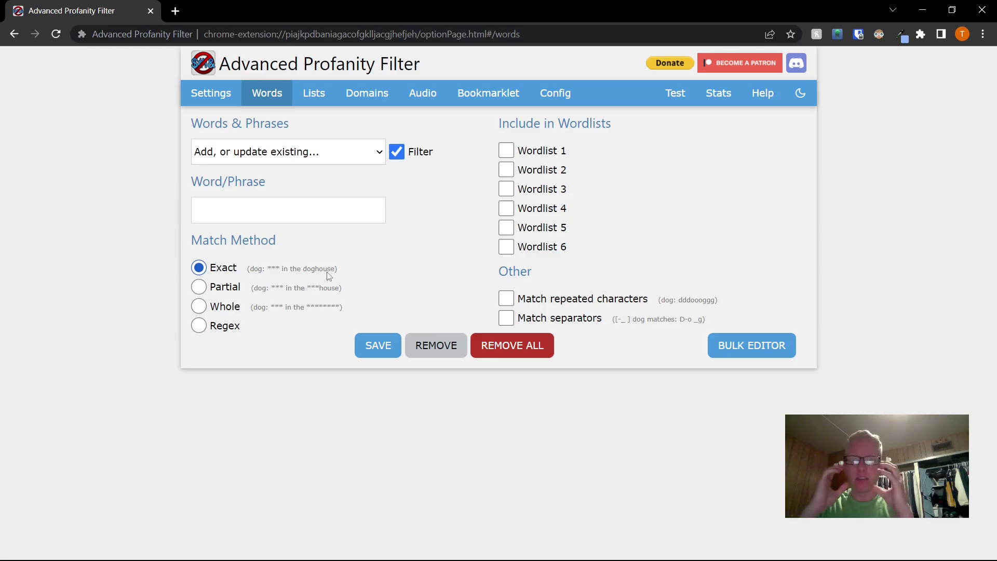
click(199, 287)
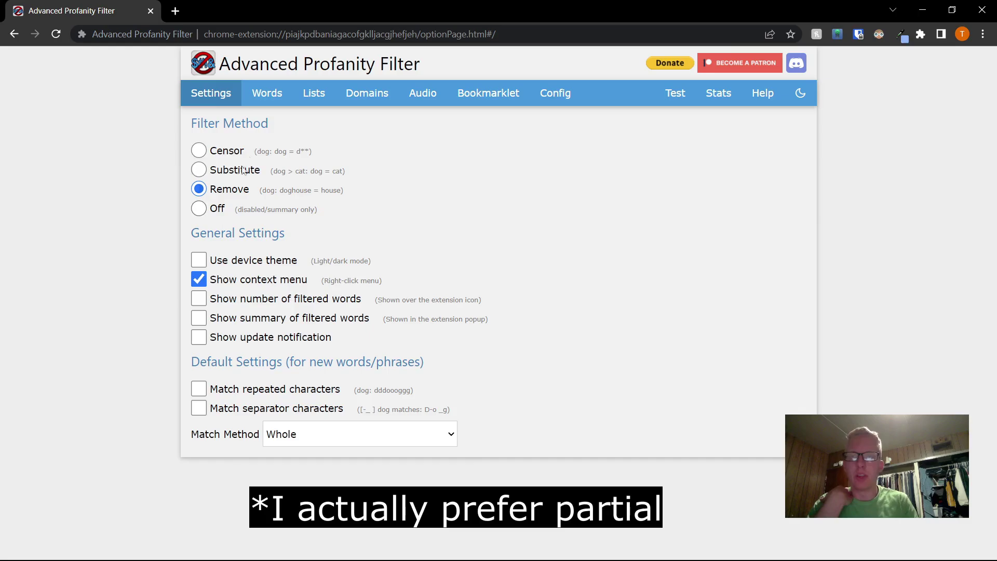
click(267, 94)
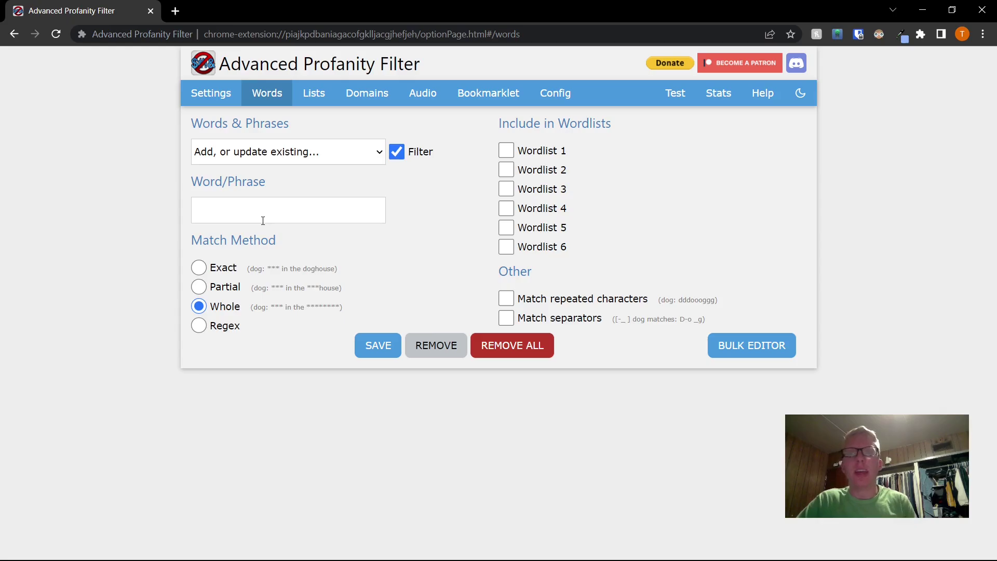
Check and uncheck Wordlist 1 for a new word entry, then open the Lists page
click(263, 220)
click(502, 153)
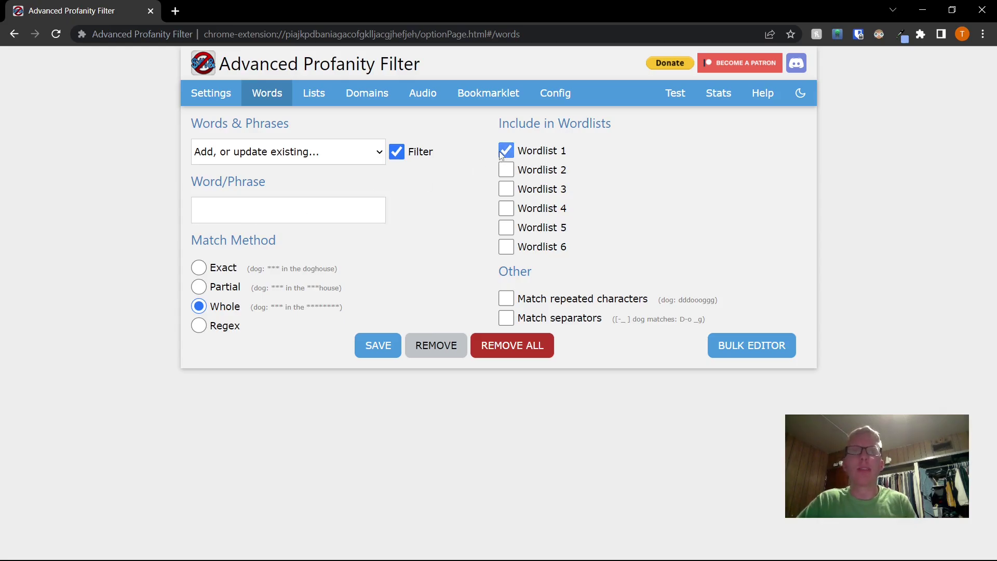
click(502, 155)
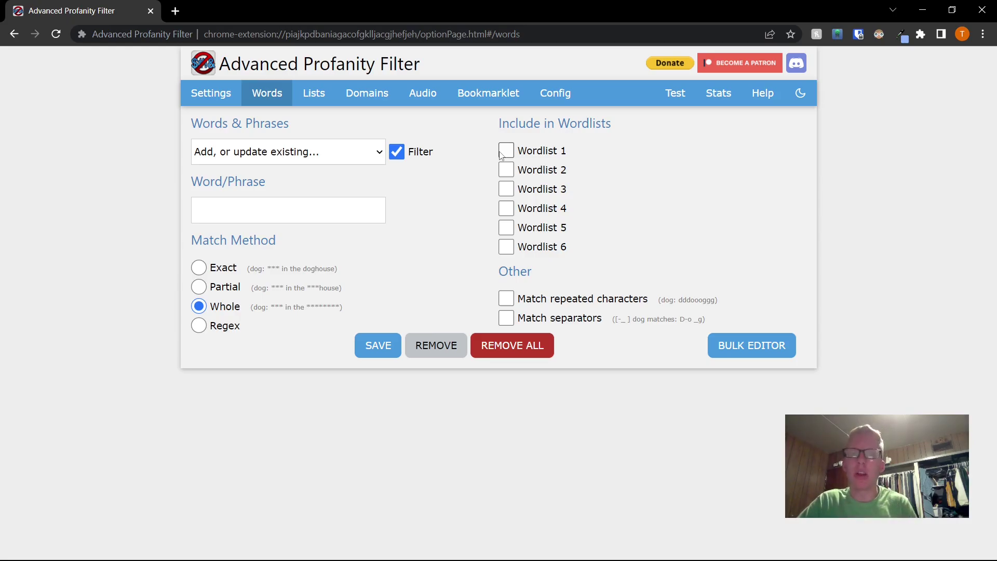
click(310, 99)
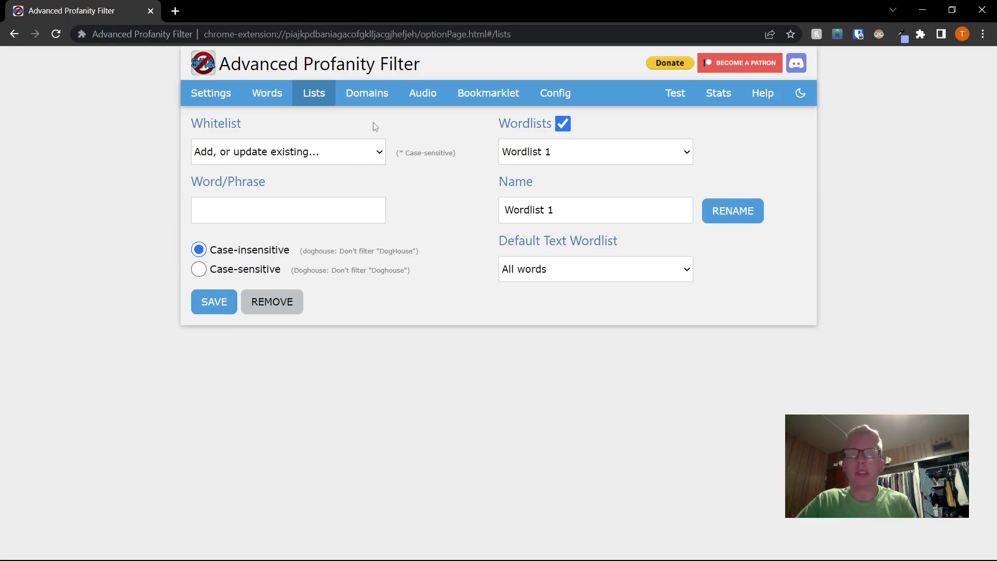
Look at the Domains page, then go to the Audio page
click(350, 107)
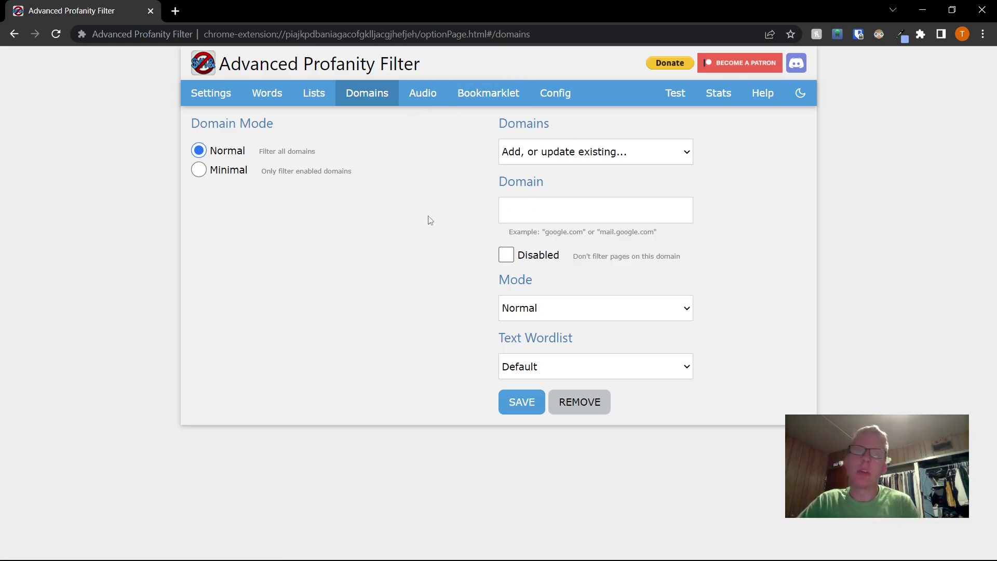
click(421, 96)
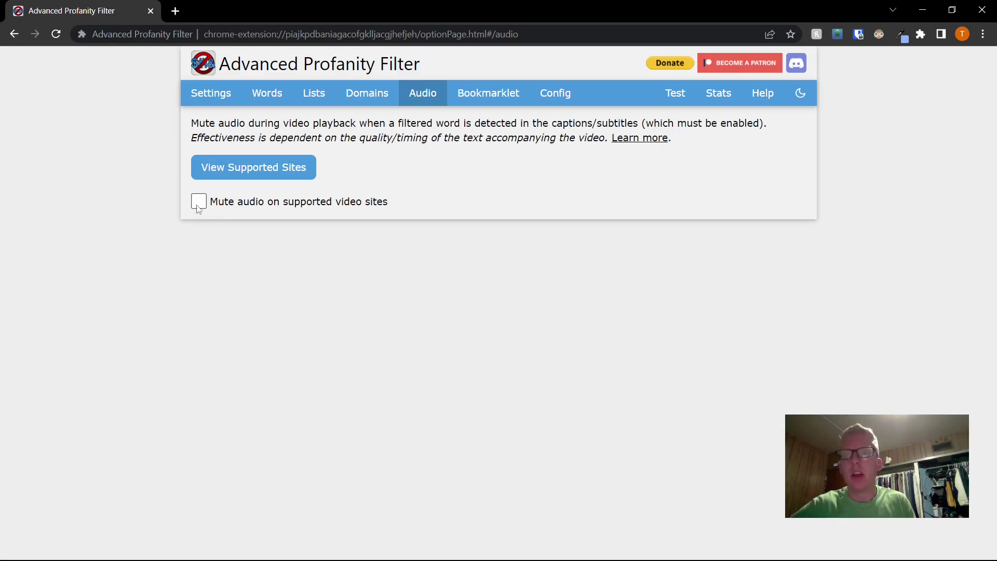
Browse the supported audio sites list, close it, and enable 'Mute audio on supported video sites'
click(250, 162)
click(333, 207)
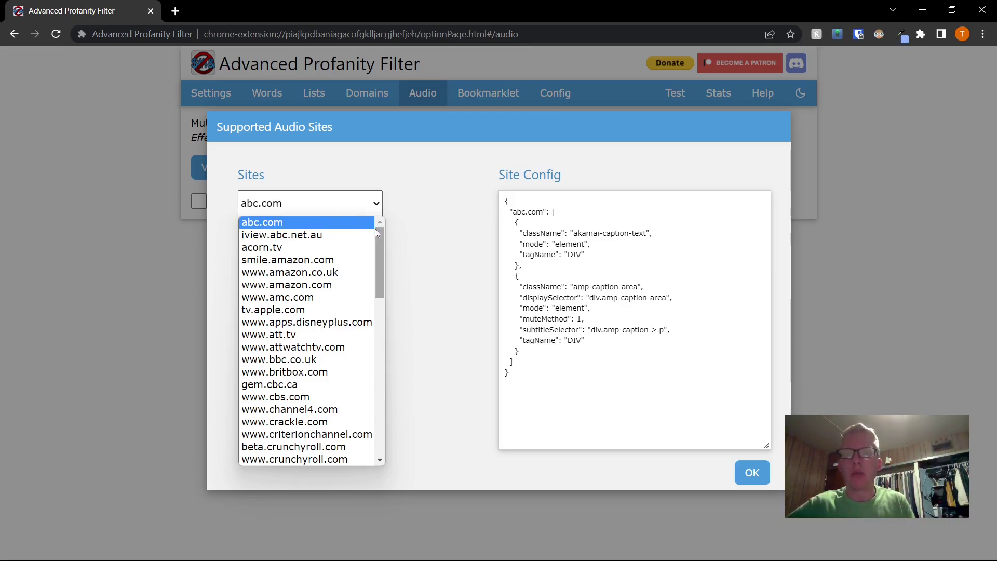
drag(381, 260, 381, 279)
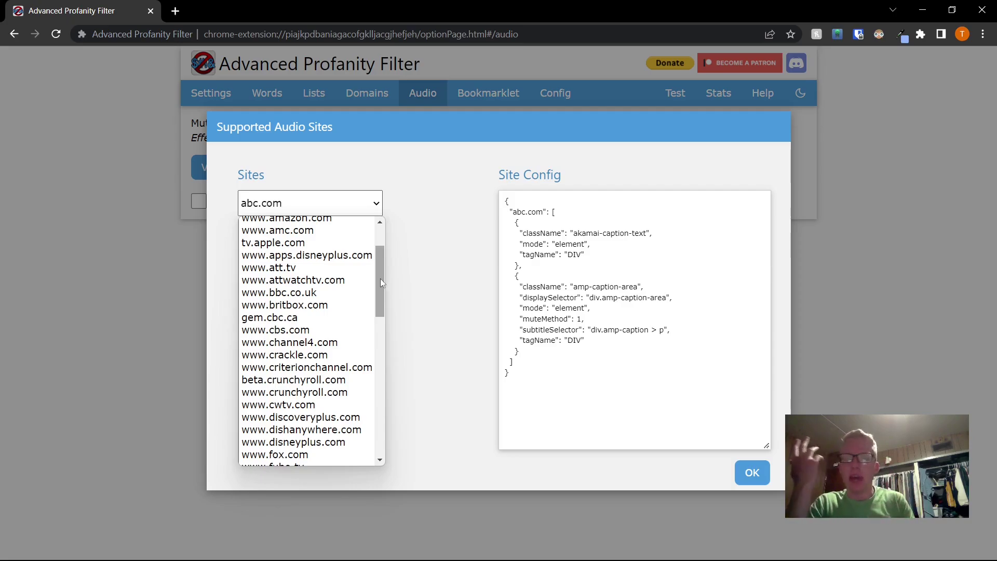
drag(380, 279, 345, 214)
click(430, 256)
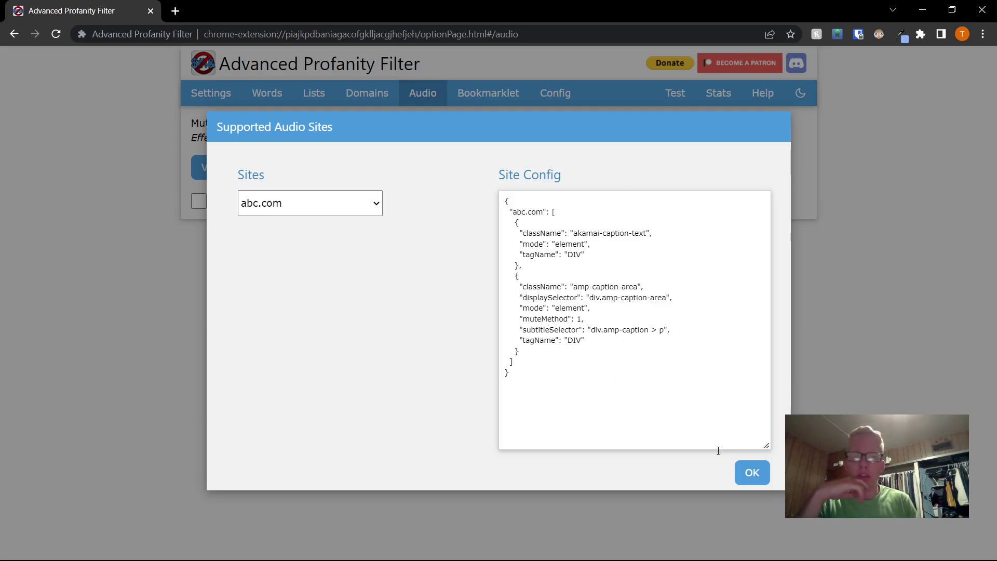
click(753, 474)
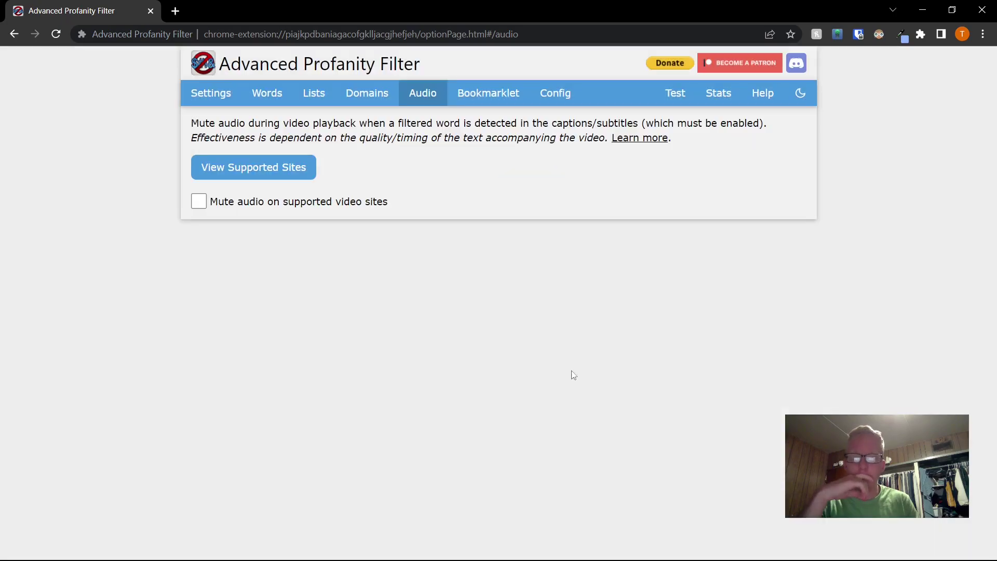
click(210, 203)
click(638, 300)
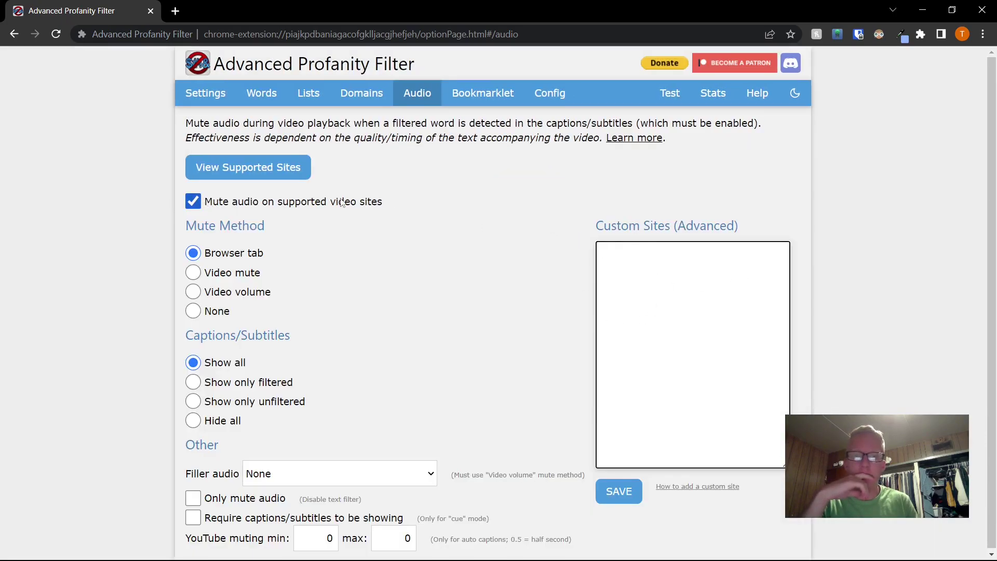
Toggle audio muting off and back on, and choose the Video volume mute method
click(200, 204)
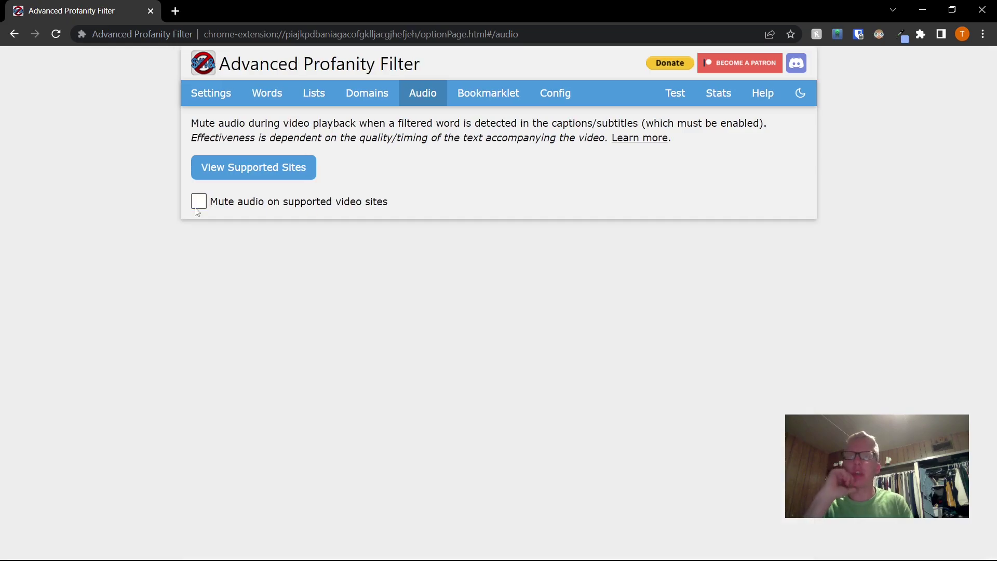
click(199, 203)
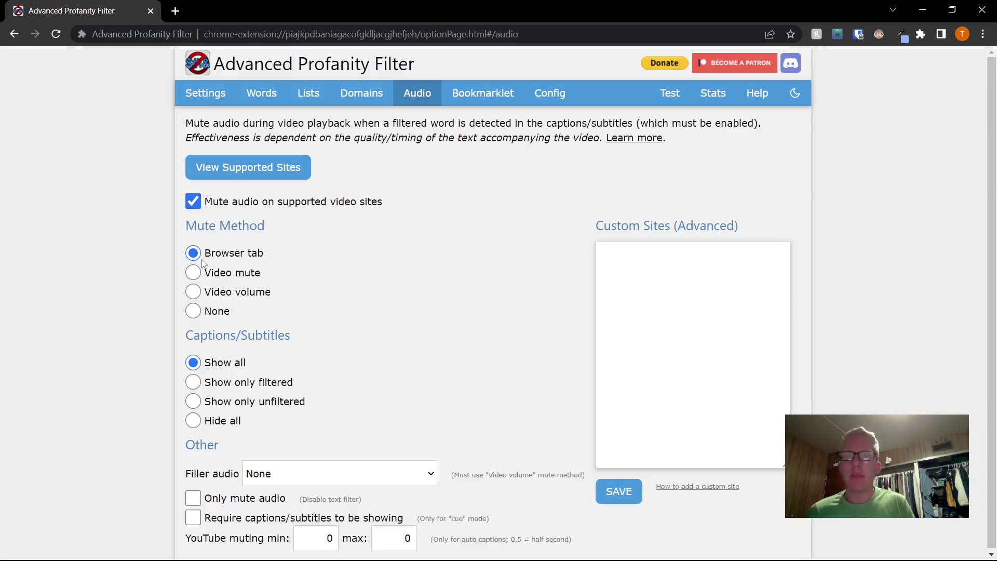
click(193, 293)
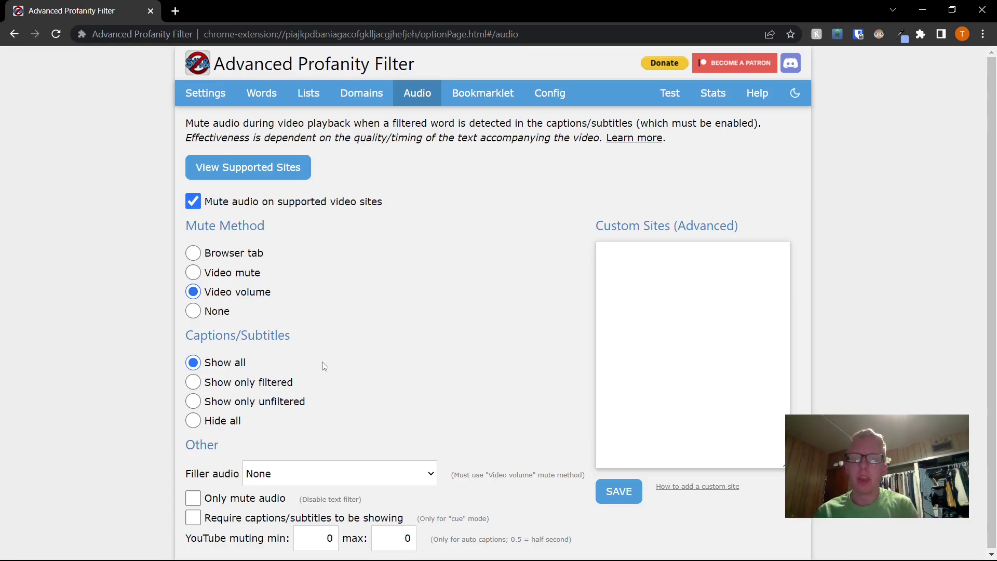
scroll(291, 394, down, 1)
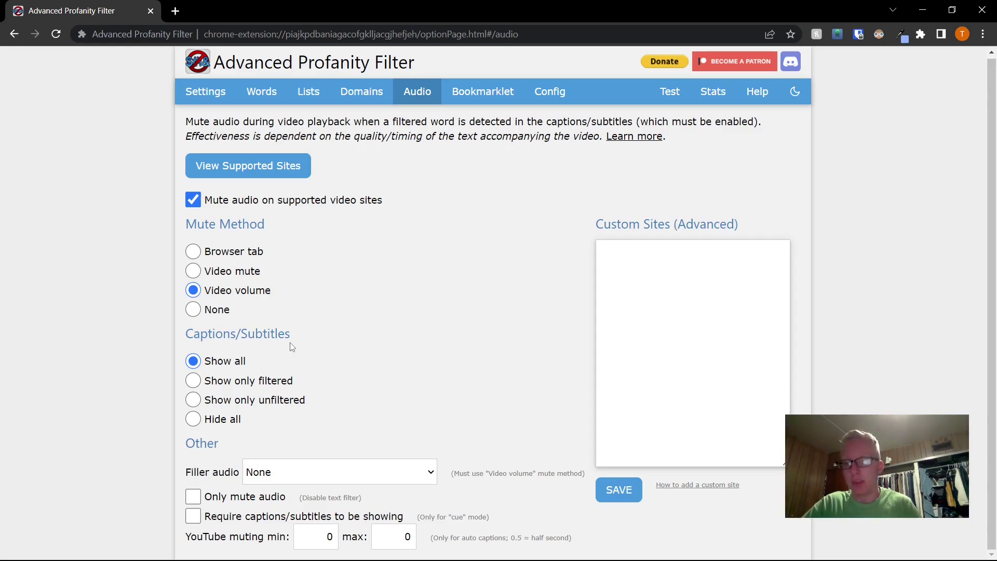
Set Captions/Subtitles to 'Show only unfiltered', after briefly trying Hide all
click(196, 403)
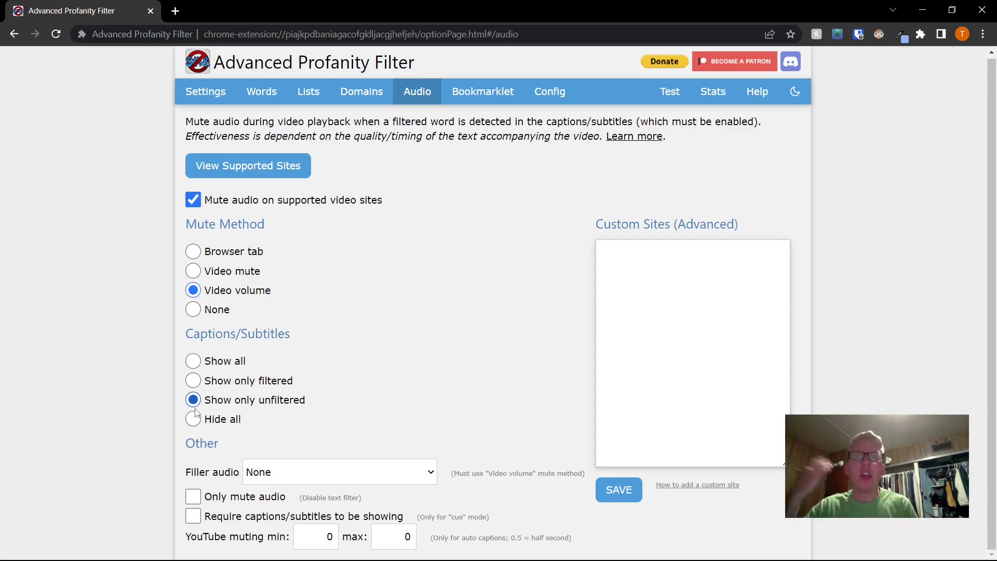
click(193, 419)
click(195, 401)
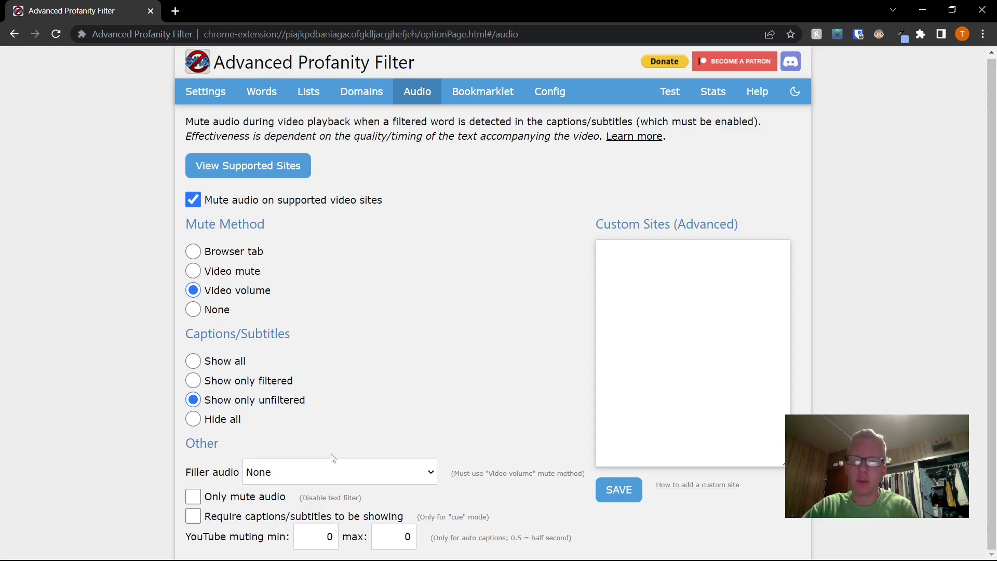
click(398, 472)
click(351, 470)
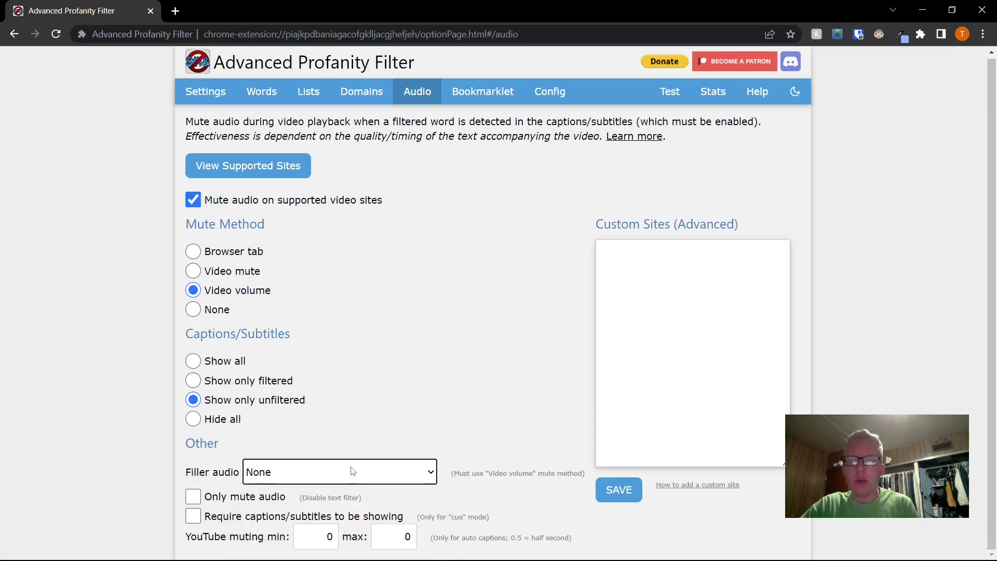
click(305, 482)
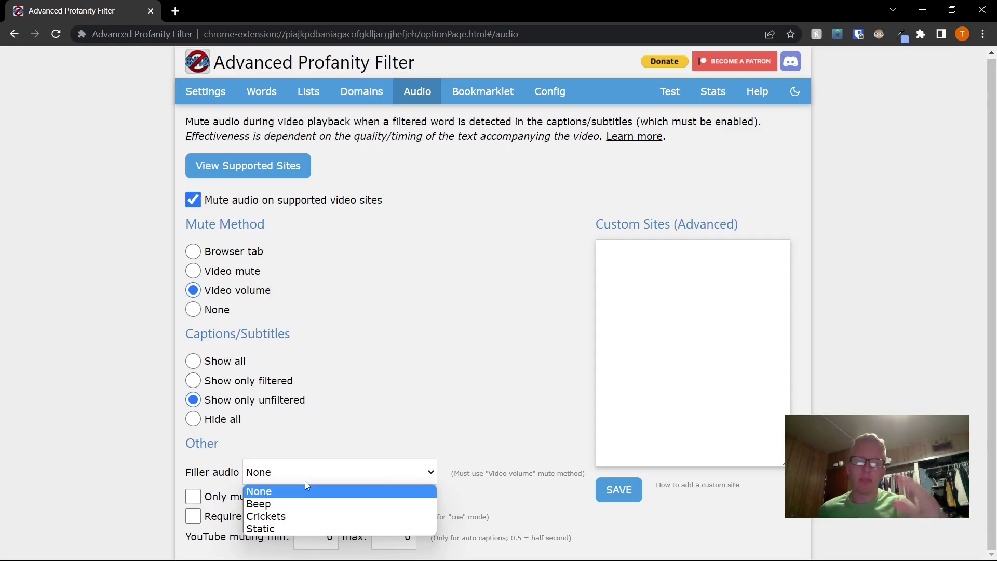
click(306, 482)
click(416, 478)
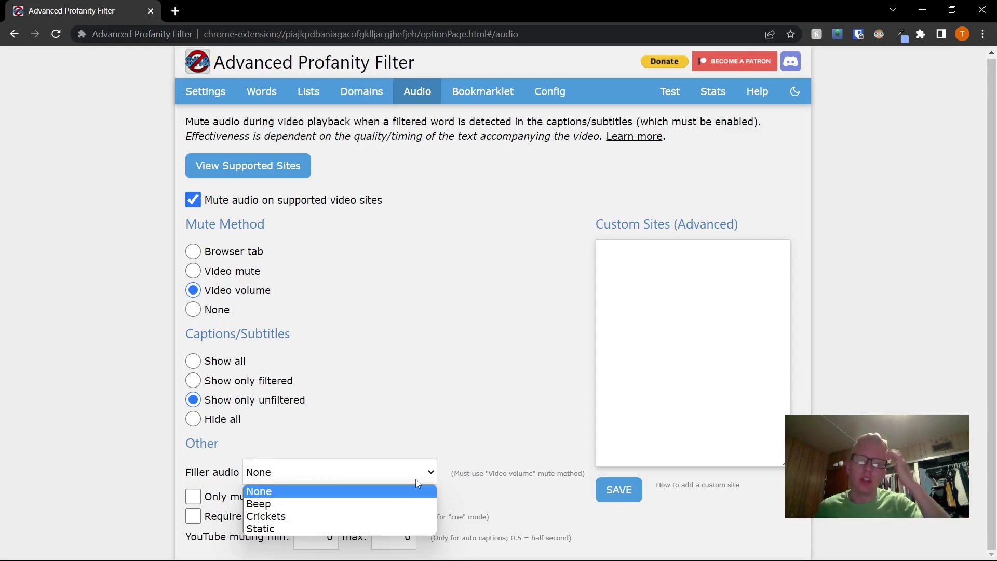
click(416, 482)
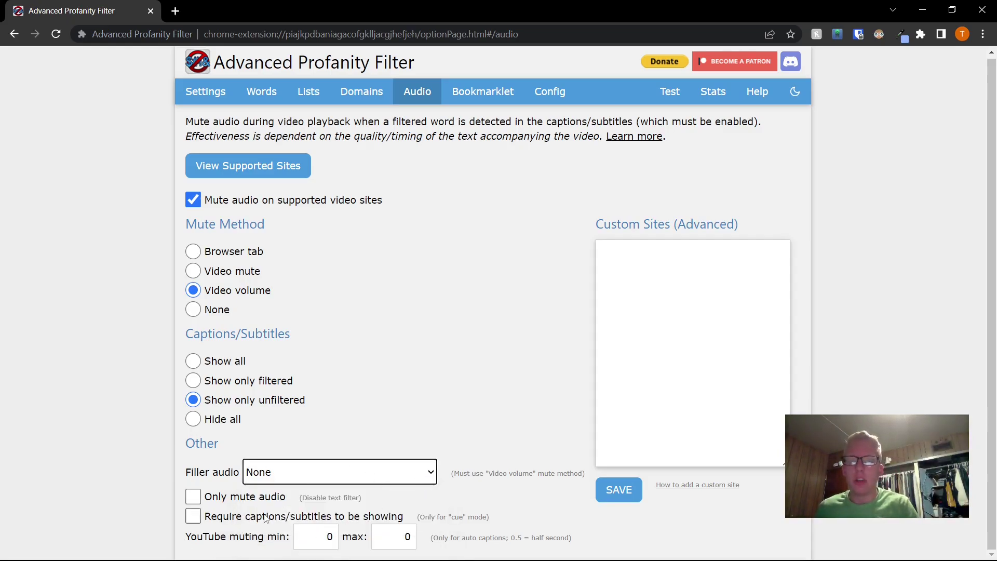
click(198, 498)
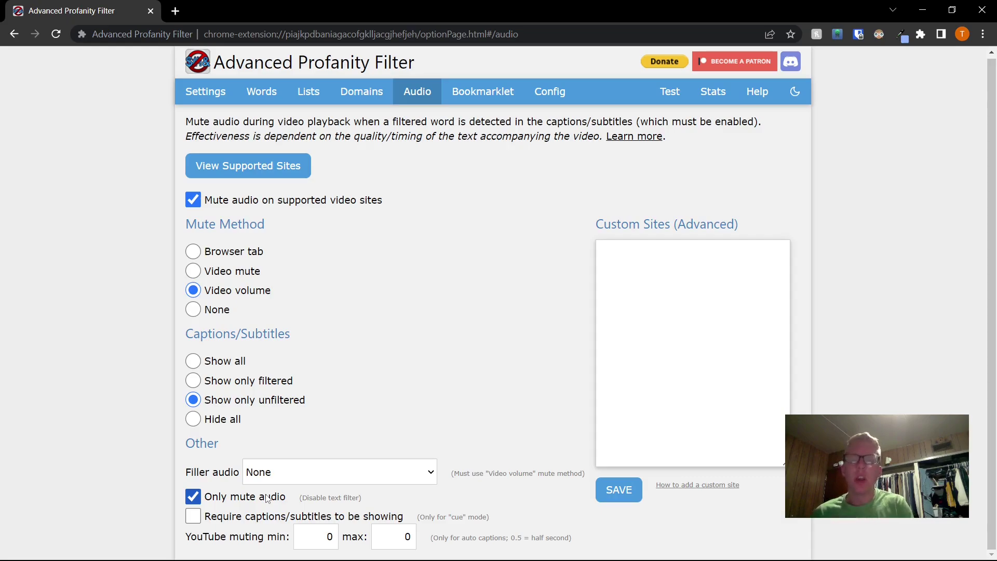
click(193, 501)
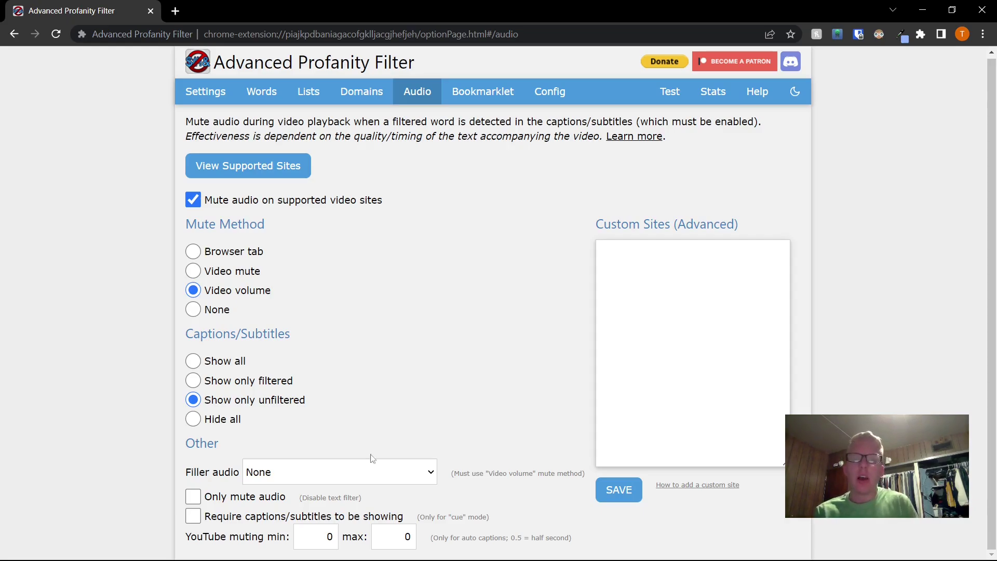
Enter 1 as the YouTube muting minimum, leaving the maximum at 0
double_click(329, 538)
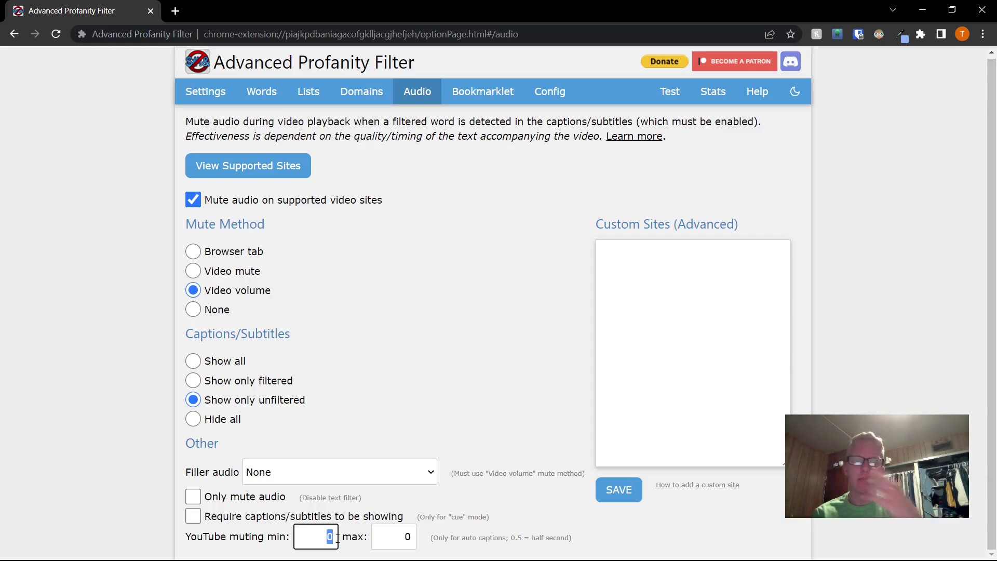
click(398, 532)
double_click(335, 535)
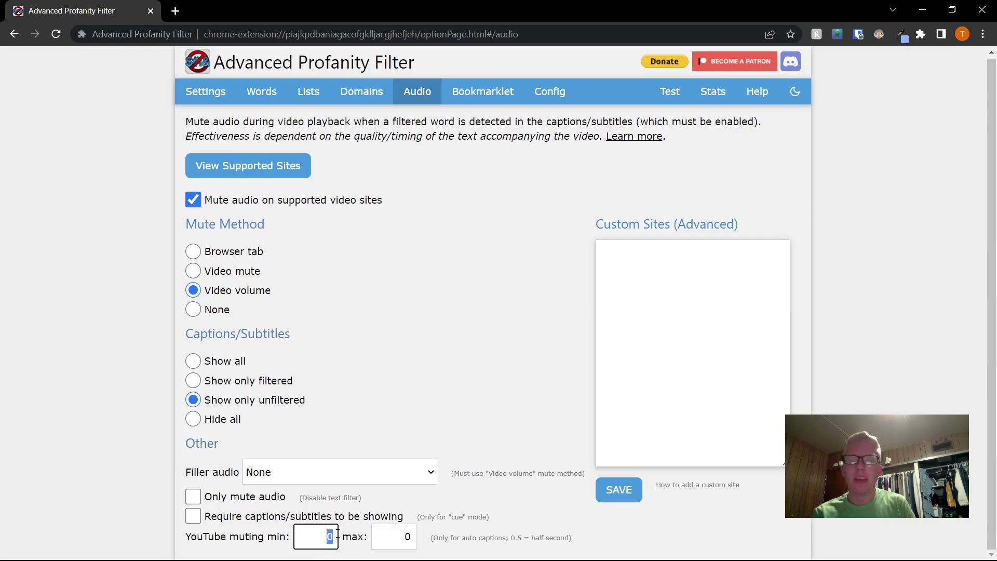
text(1)
click(489, 520)
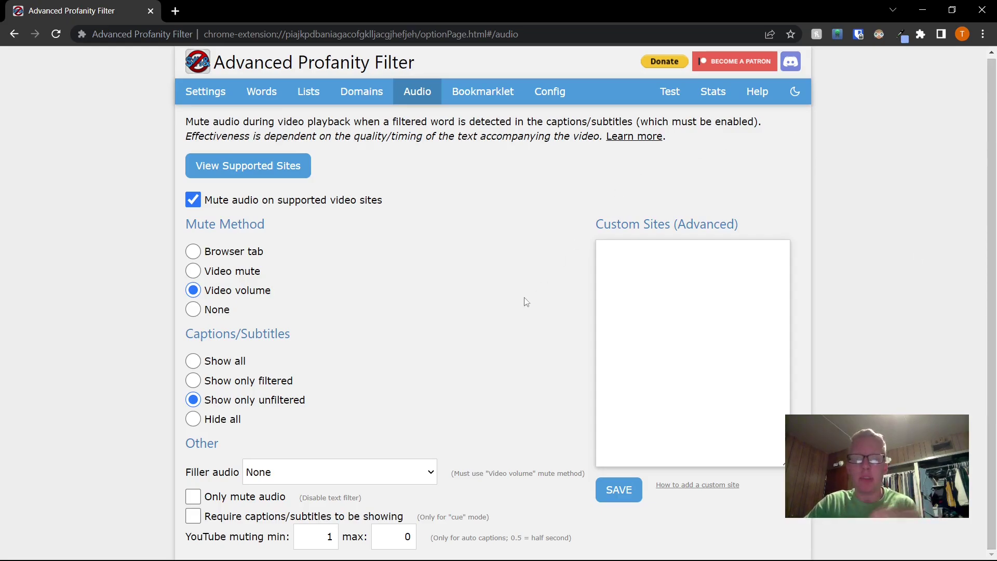
Browse the Bookmarklet, Config and Settings pages, then swap the options tab for a new tab
click(483, 93)
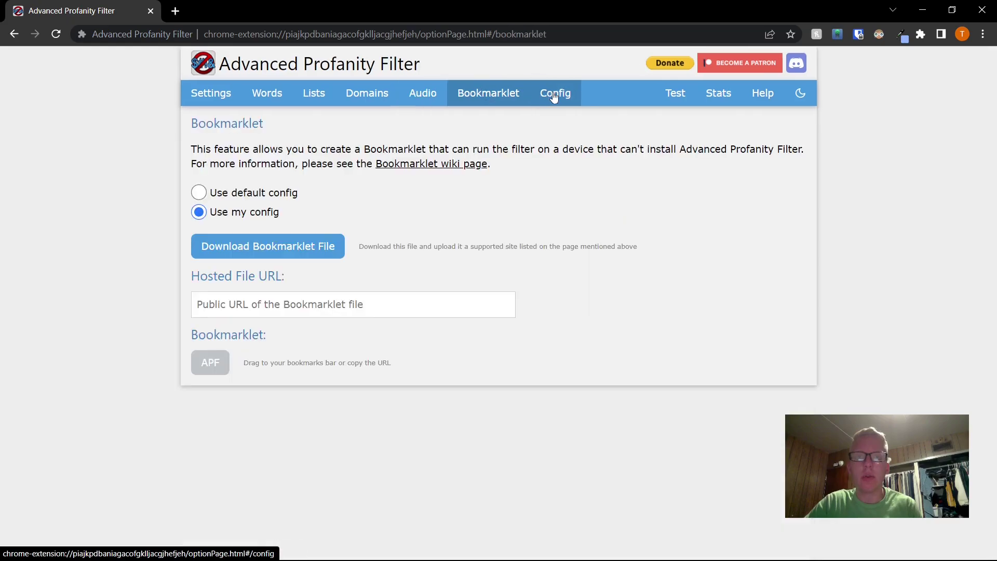
click(554, 97)
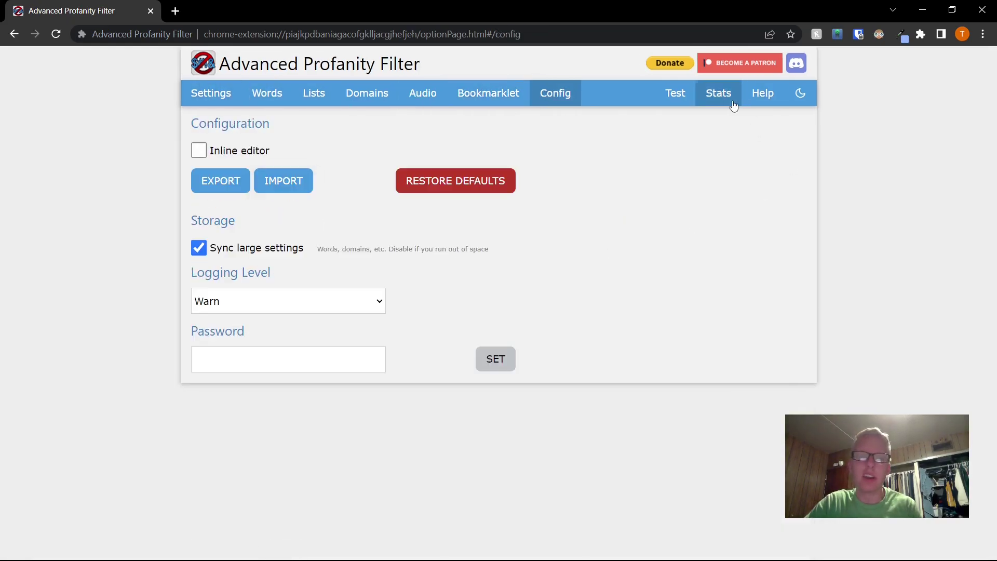
click(213, 99)
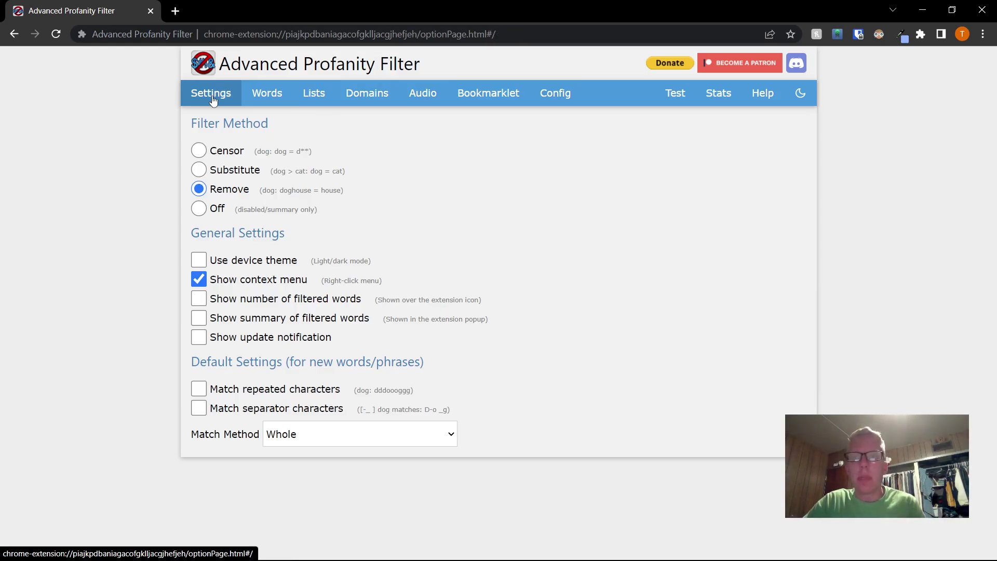
click(175, 11)
click(150, 11)
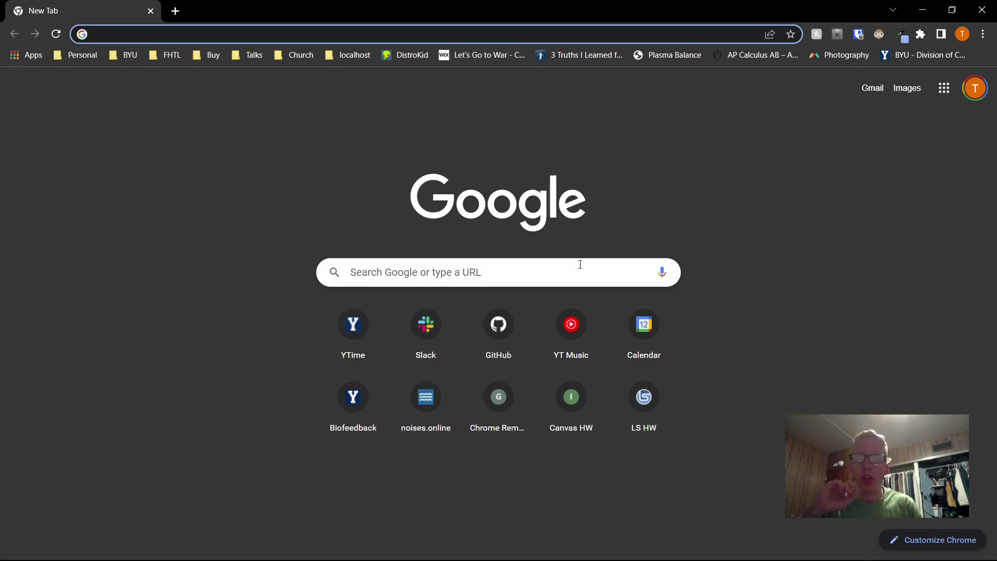
Load google.com and open the Advanced Profanity Filter popup from the Extensions menu
text(googl)
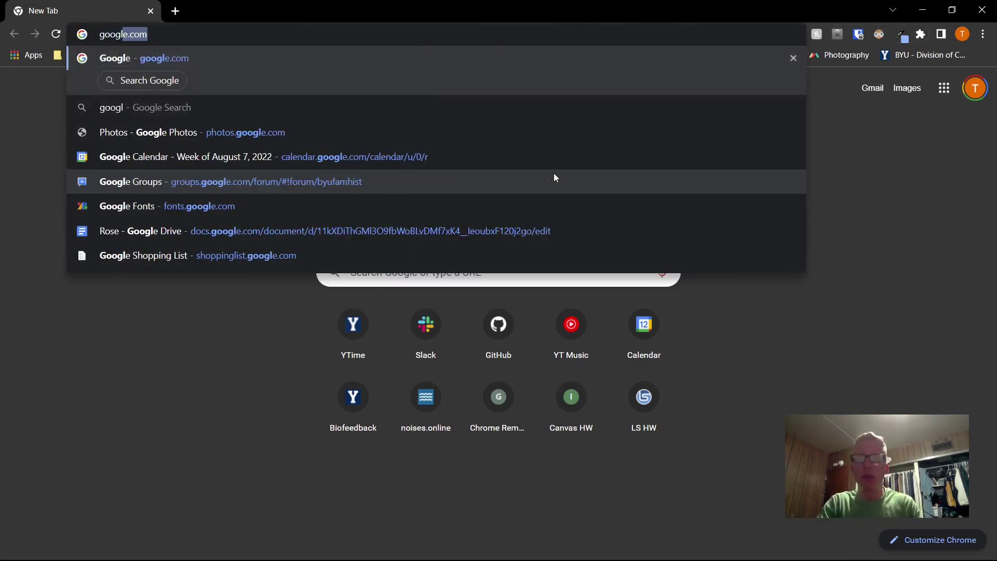
key(Return)
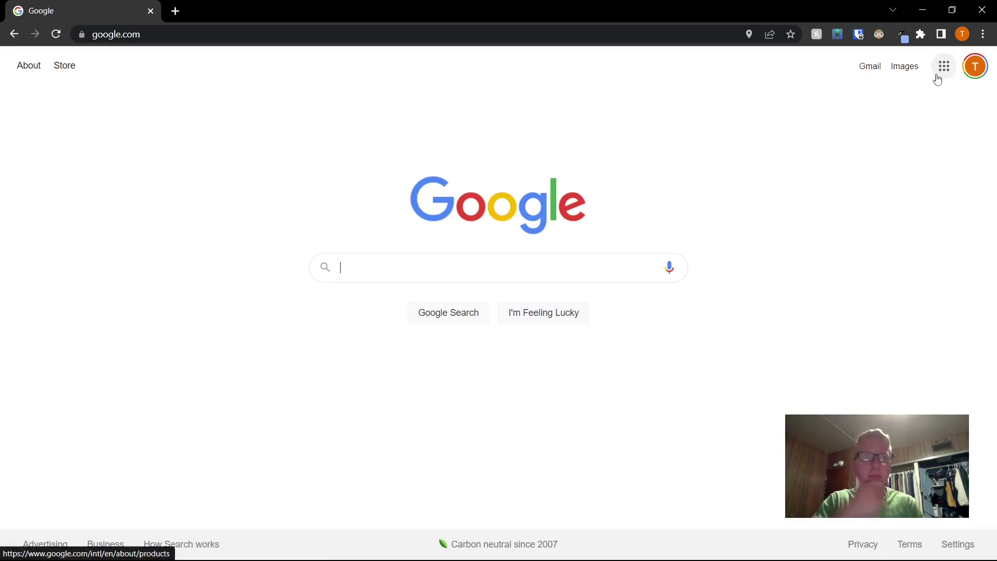
click(920, 34)
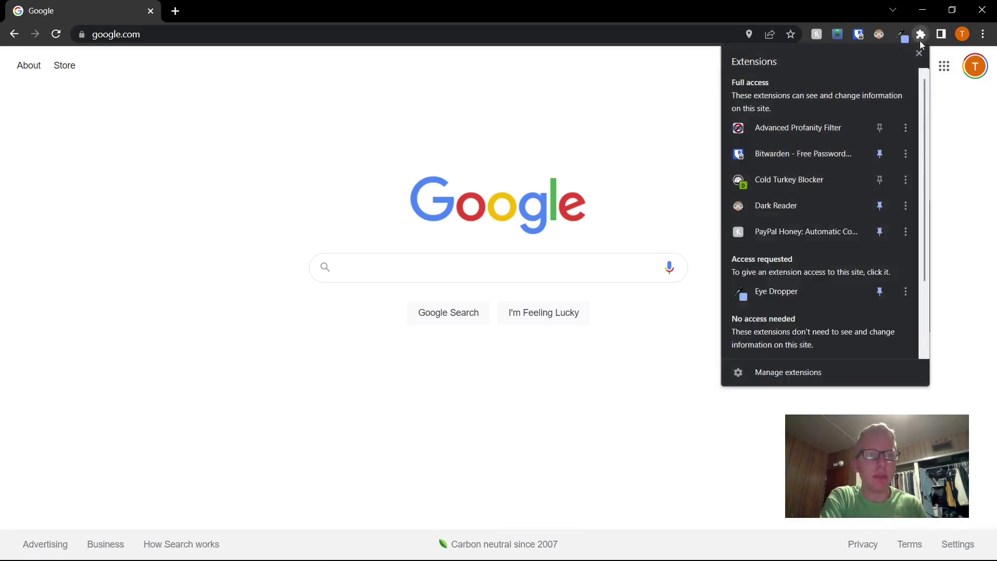
click(786, 130)
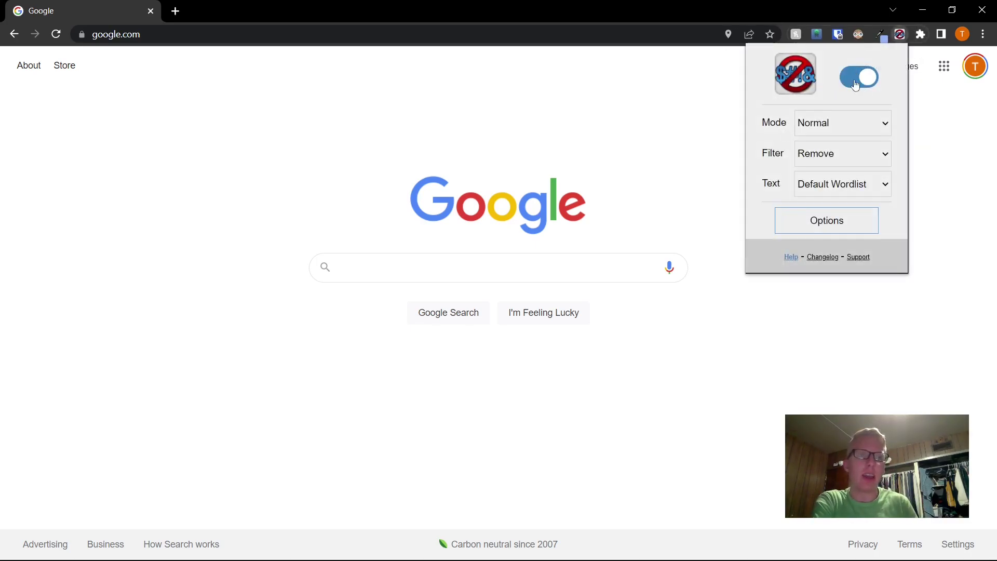
click(850, 83)
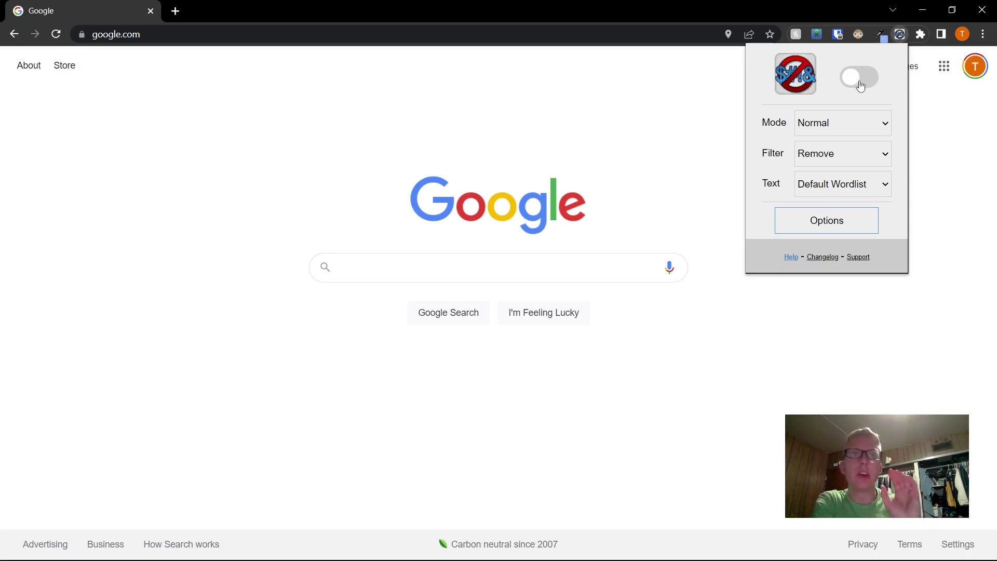
click(860, 83)
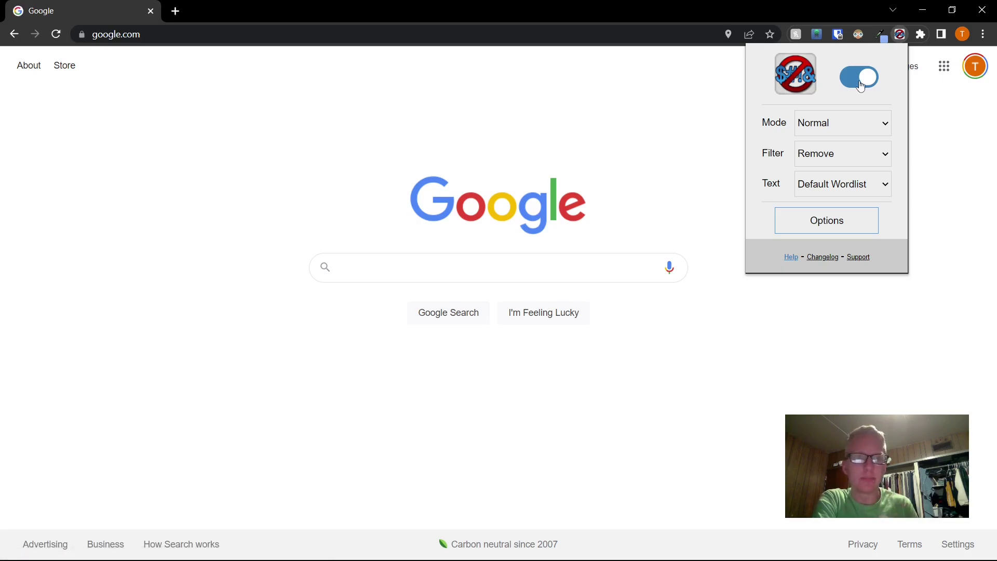
click(825, 130)
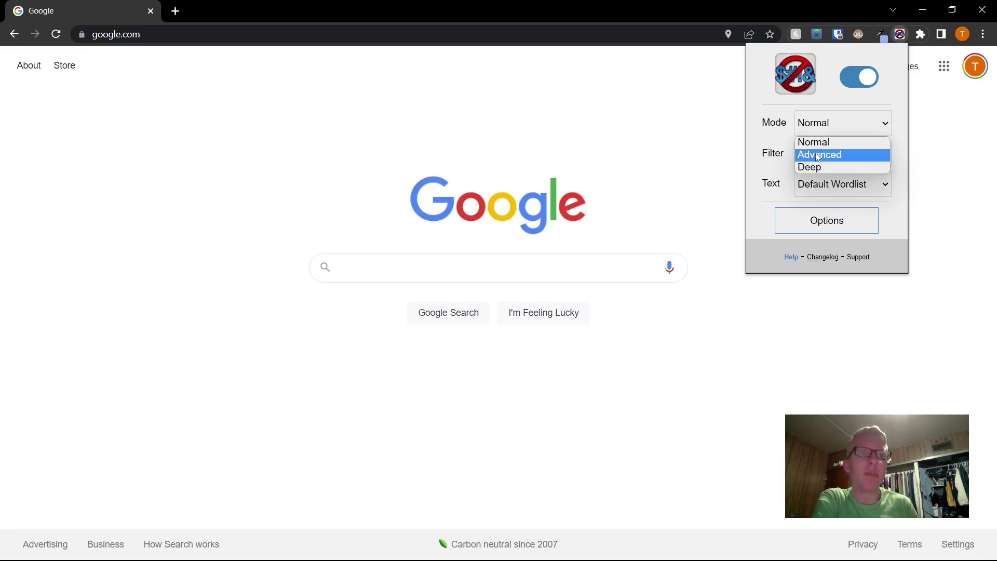
click(817, 129)
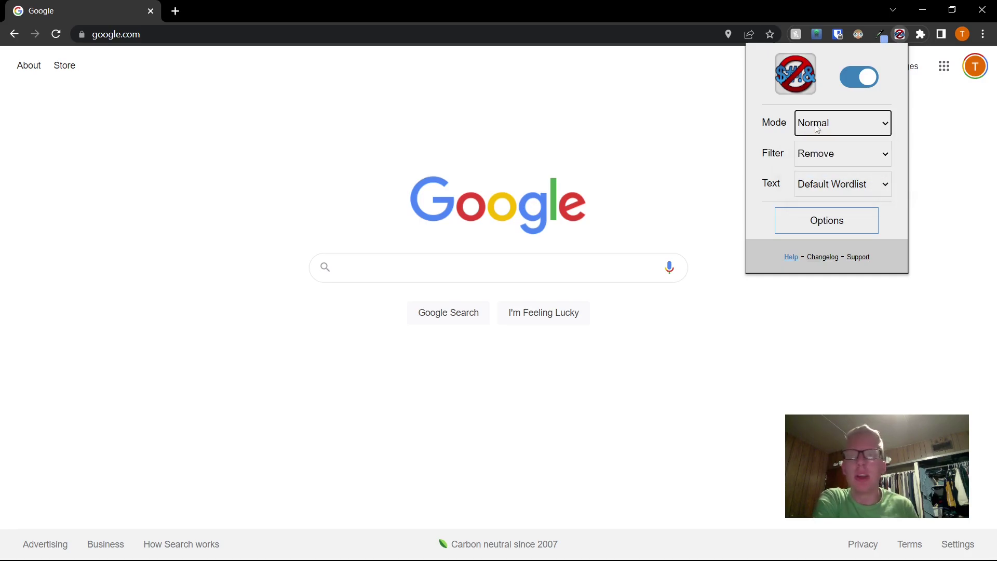
click(826, 154)
click(826, 154)
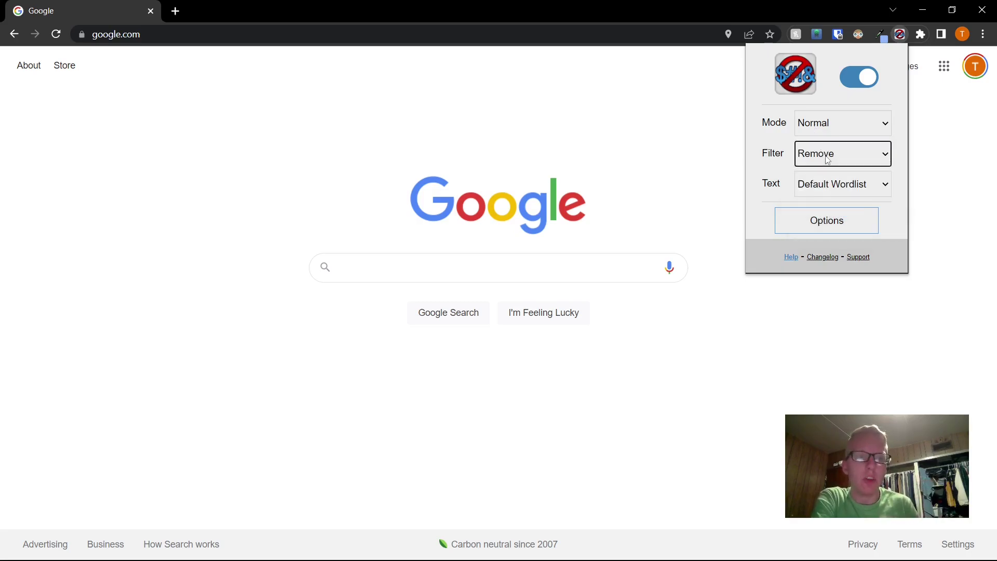
click(823, 188)
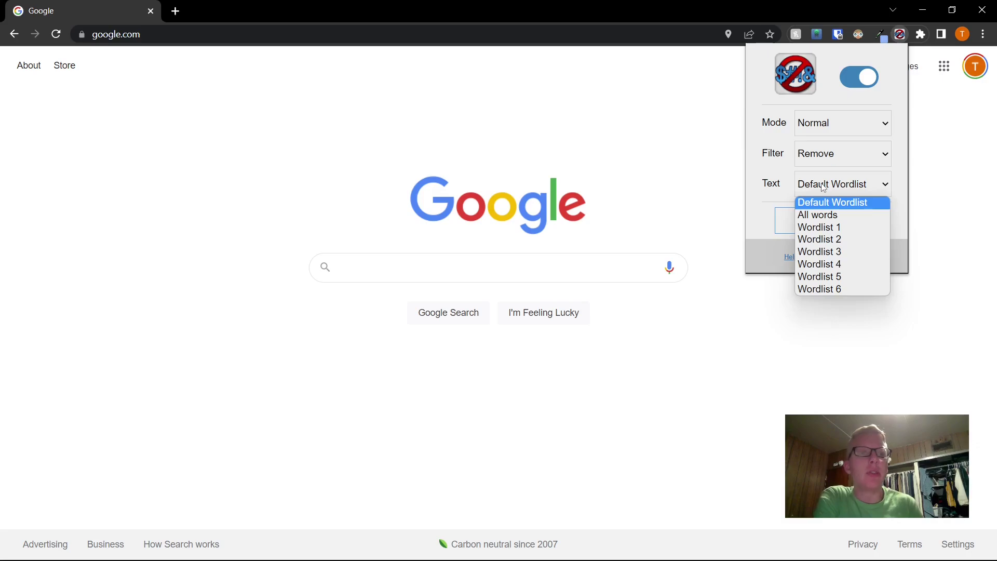
Choose All words as the popup's Text wordlist, then open the extension's Options page
click(823, 187)
click(824, 189)
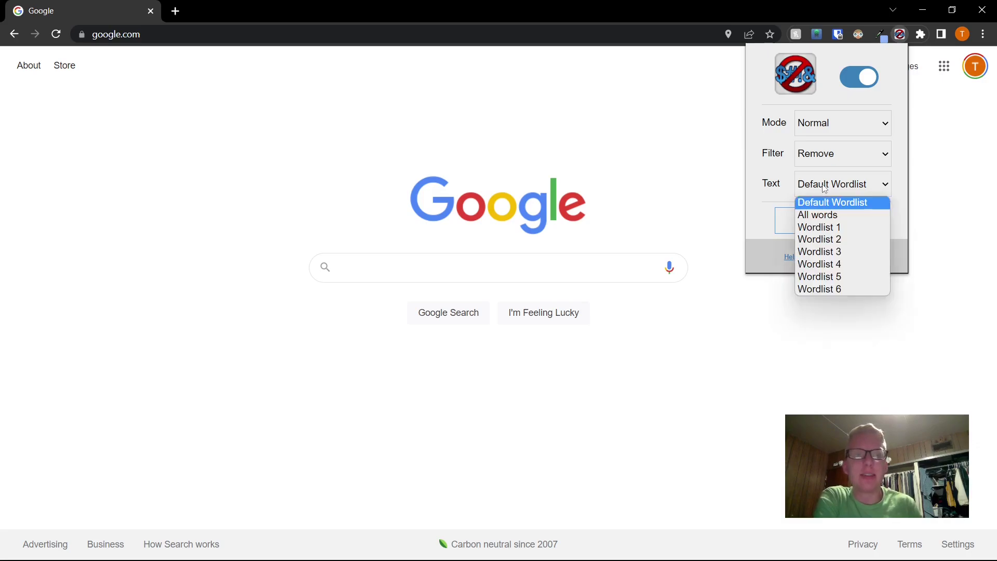
click(824, 216)
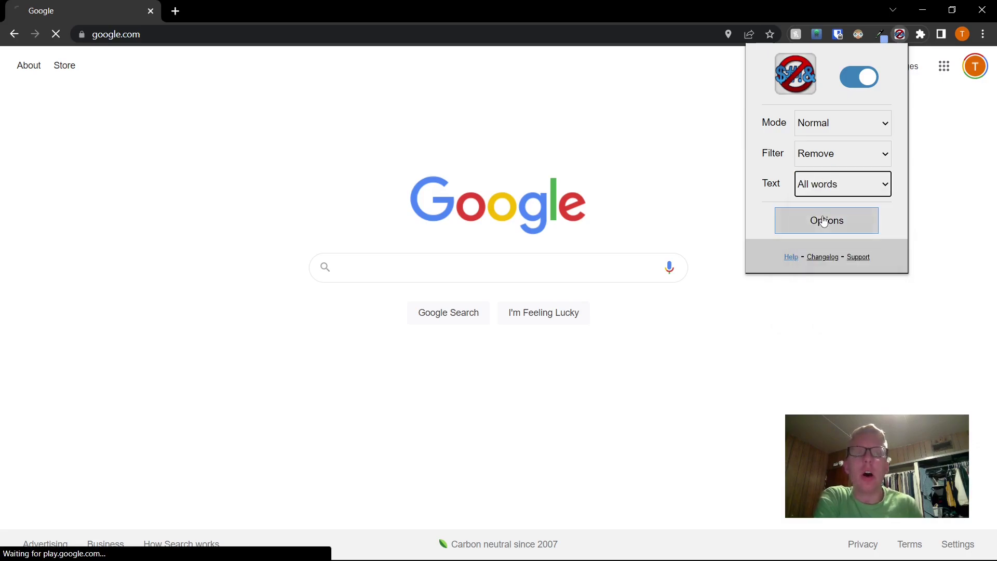
click(833, 185)
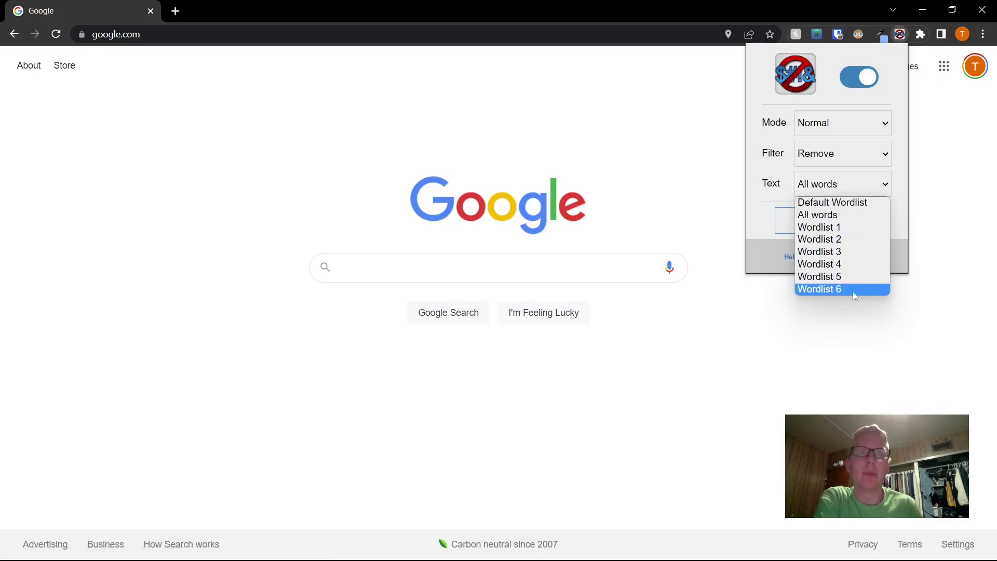
click(818, 192)
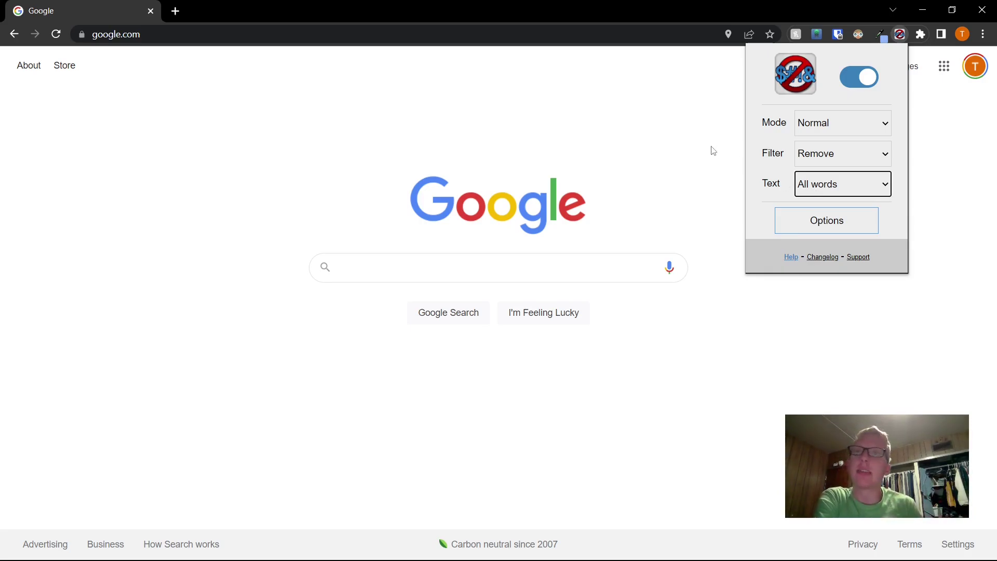
click(826, 231)
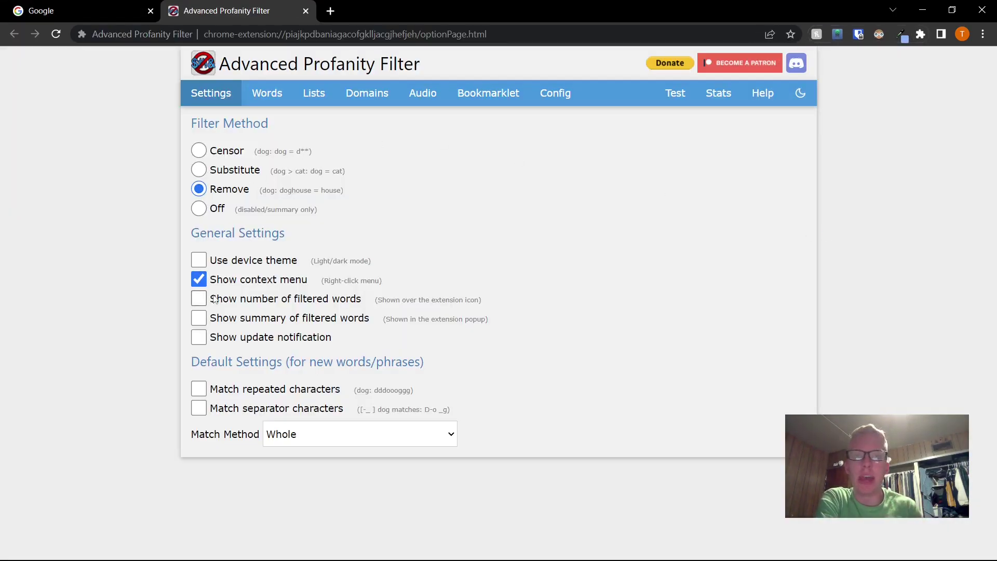
Close the Advanced Profanity Filter options tab to return to the google.com homepage
click(306, 11)
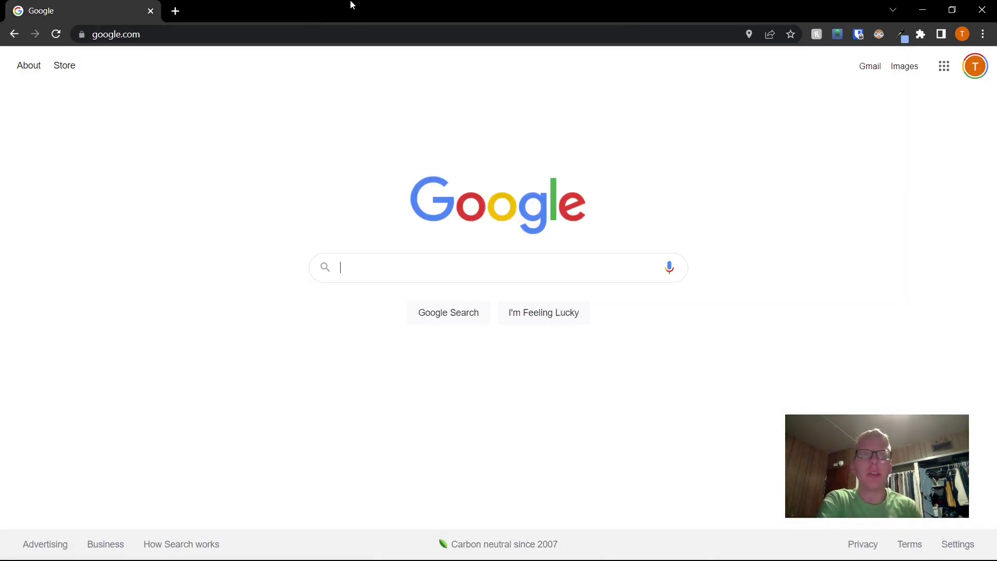